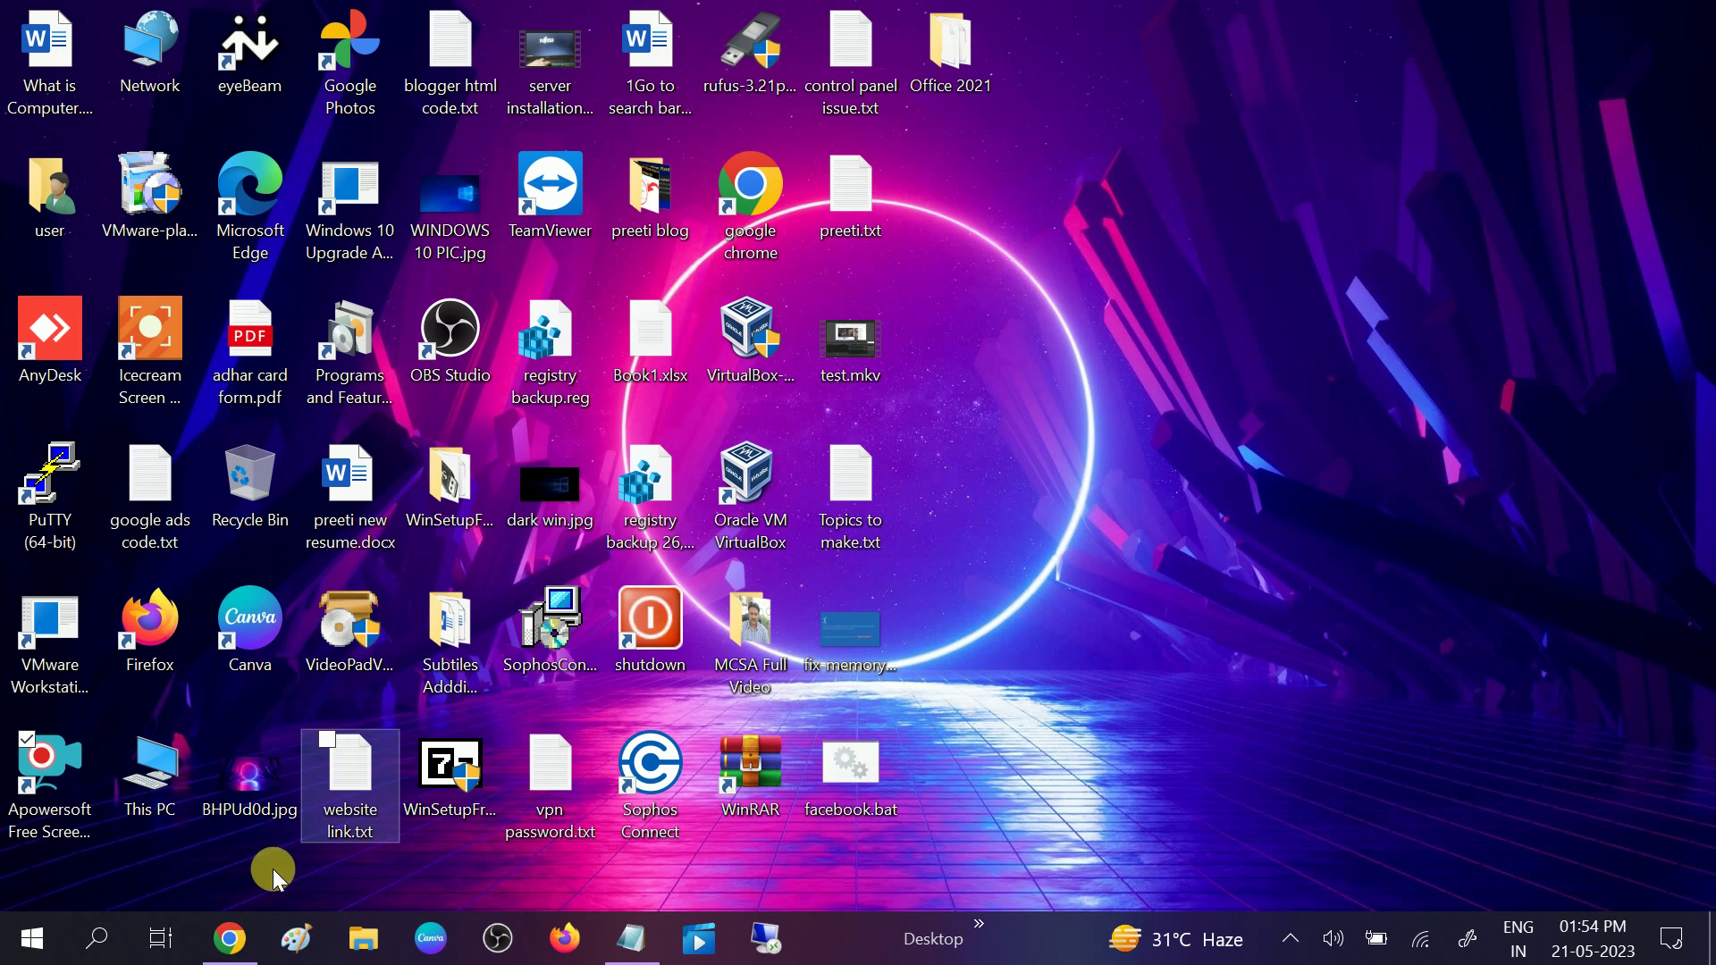
# Search 'cmd', run Command Prompt as administrator, and maximize its window.
pyautogui.click(103, 949)
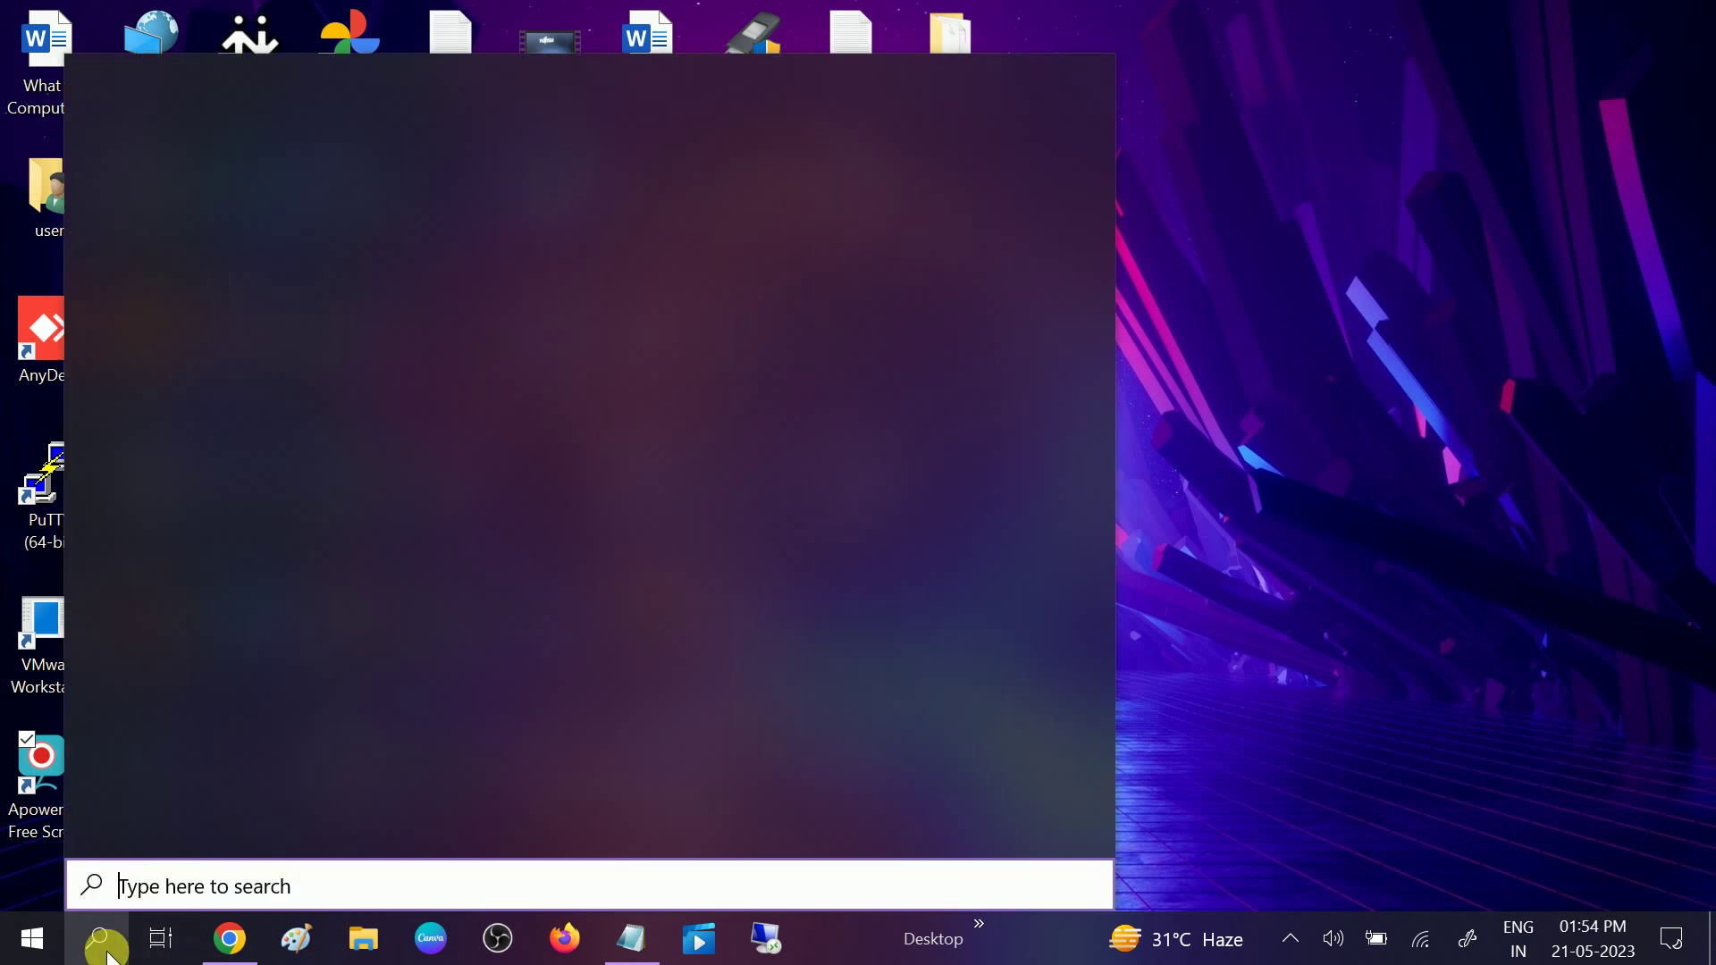
pyautogui.write('cmd')
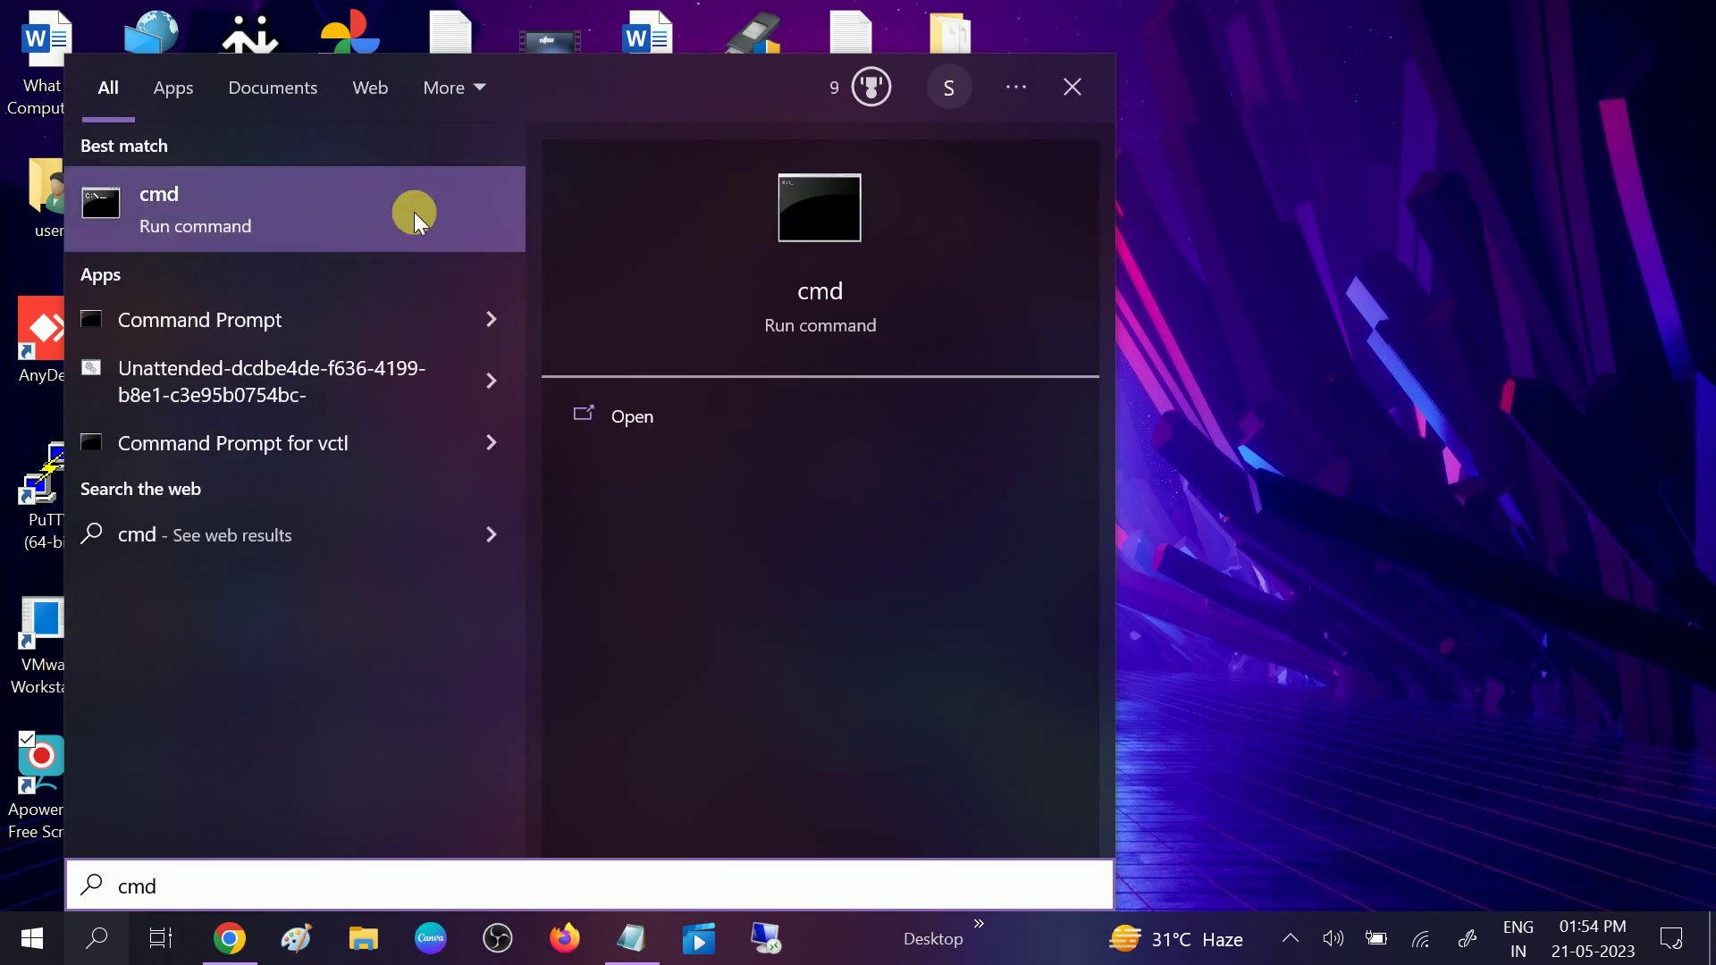
pyautogui.click(415, 212)
pyautogui.rightClick(415, 212)
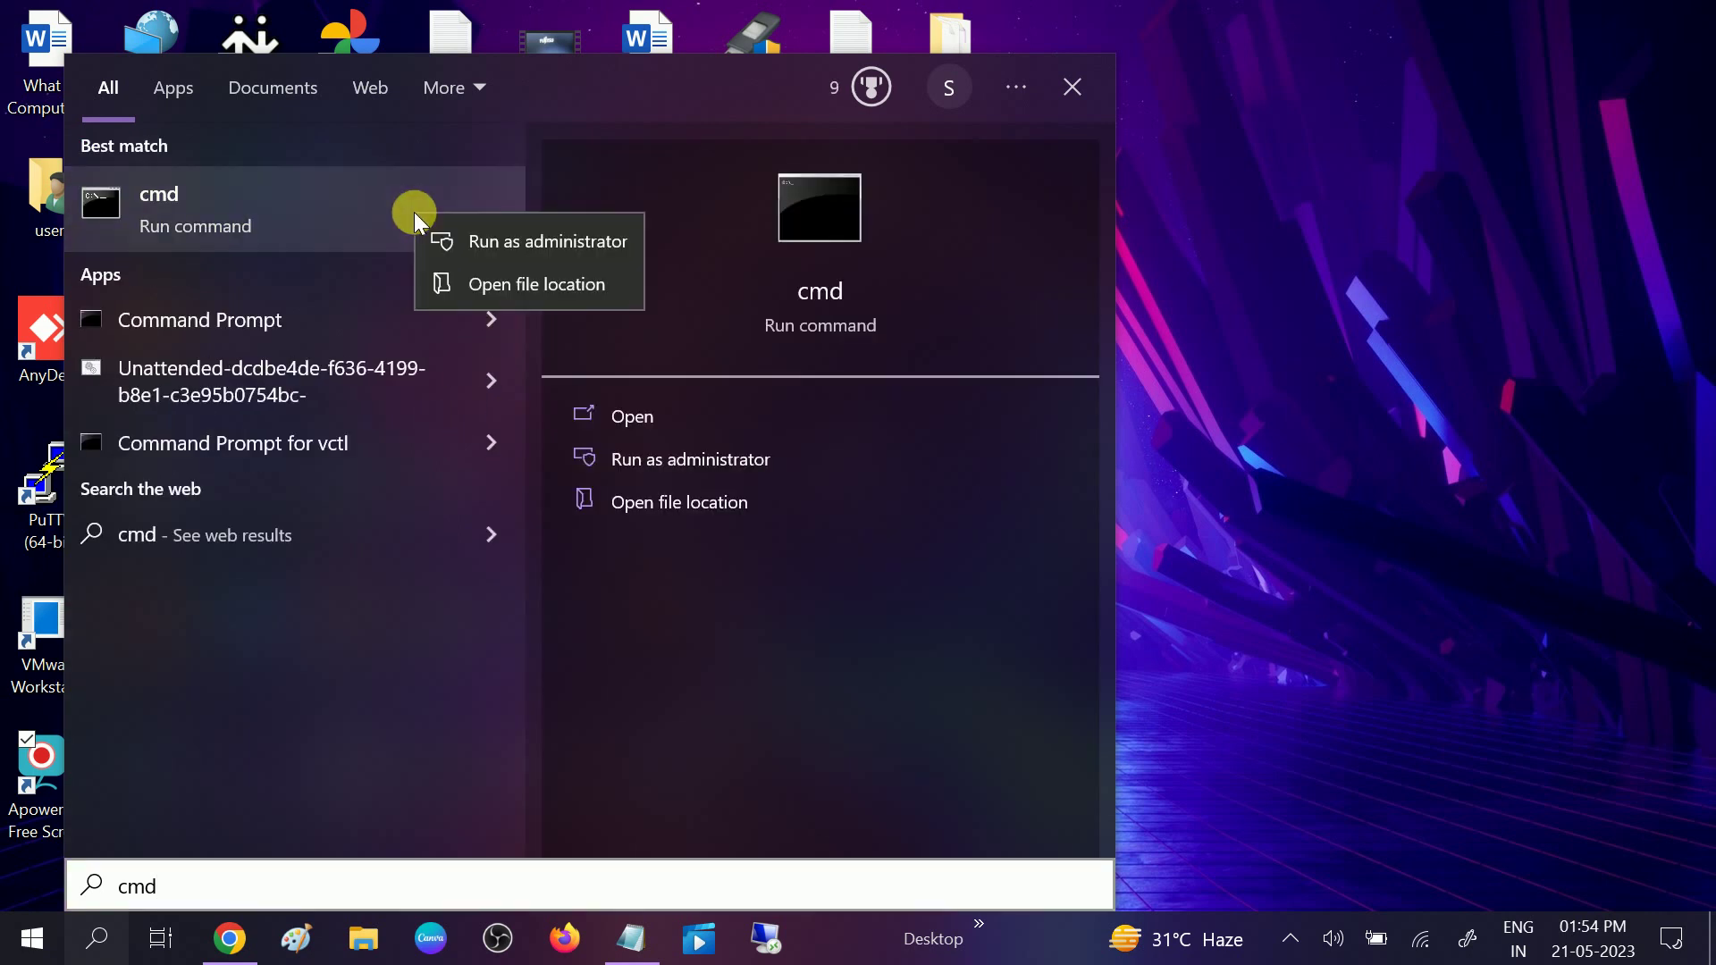
pyautogui.click(476, 241)
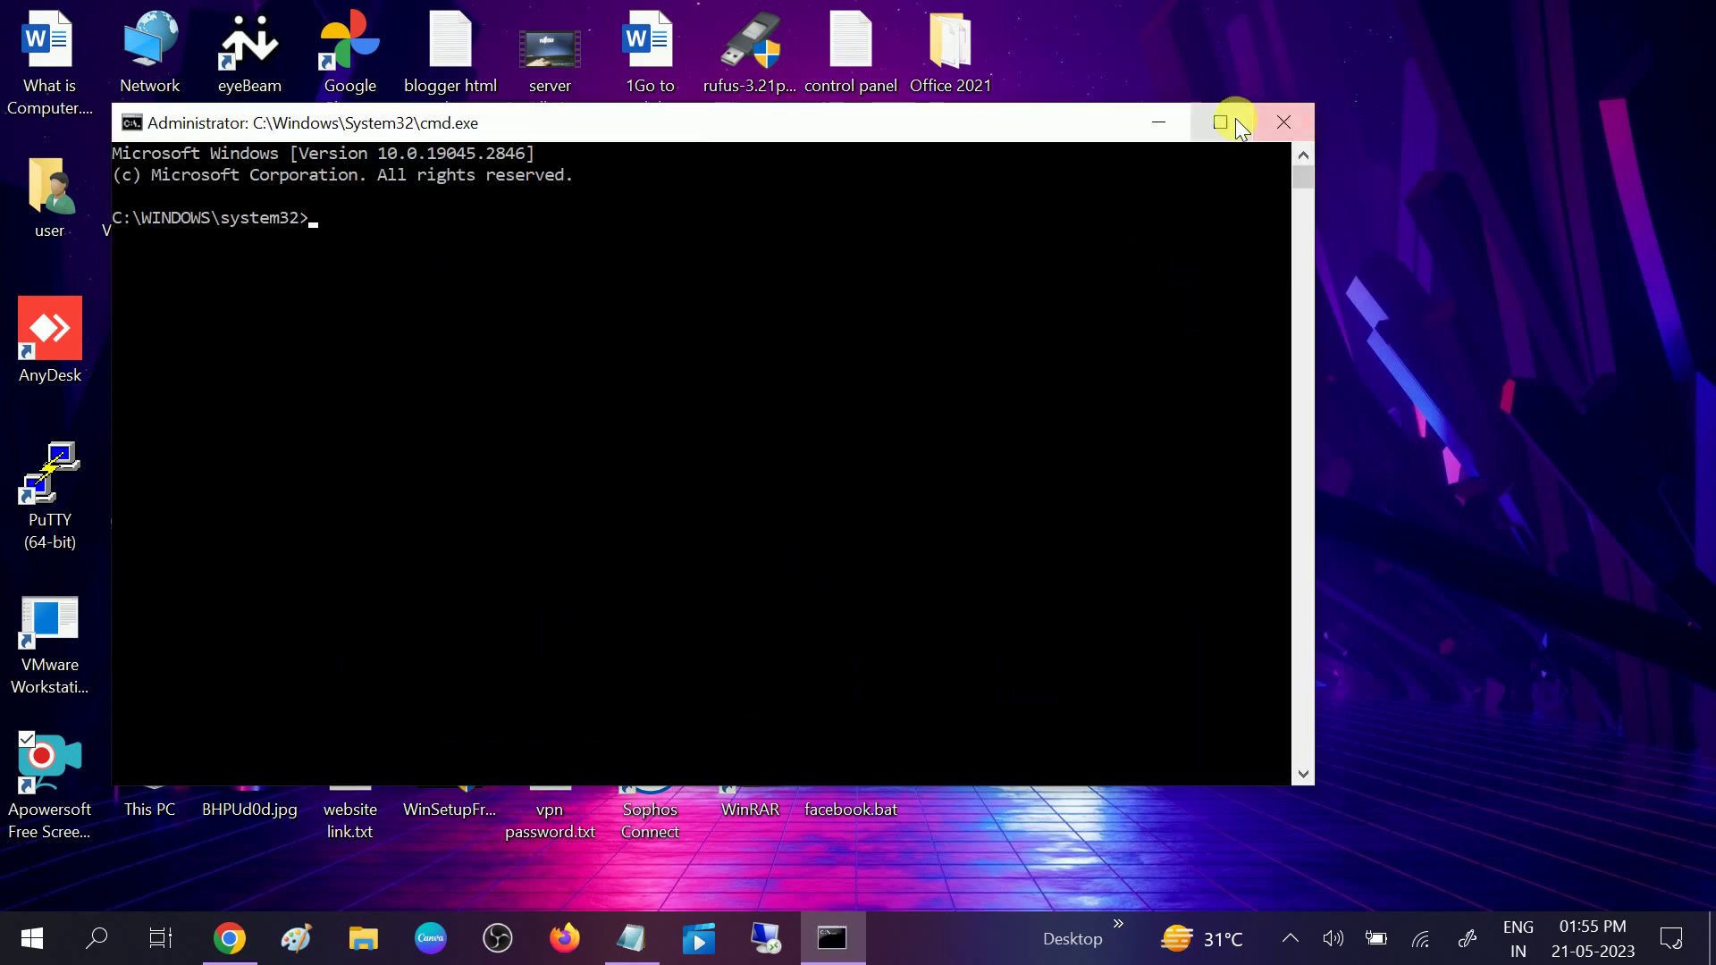
pyautogui.click(1235, 120)
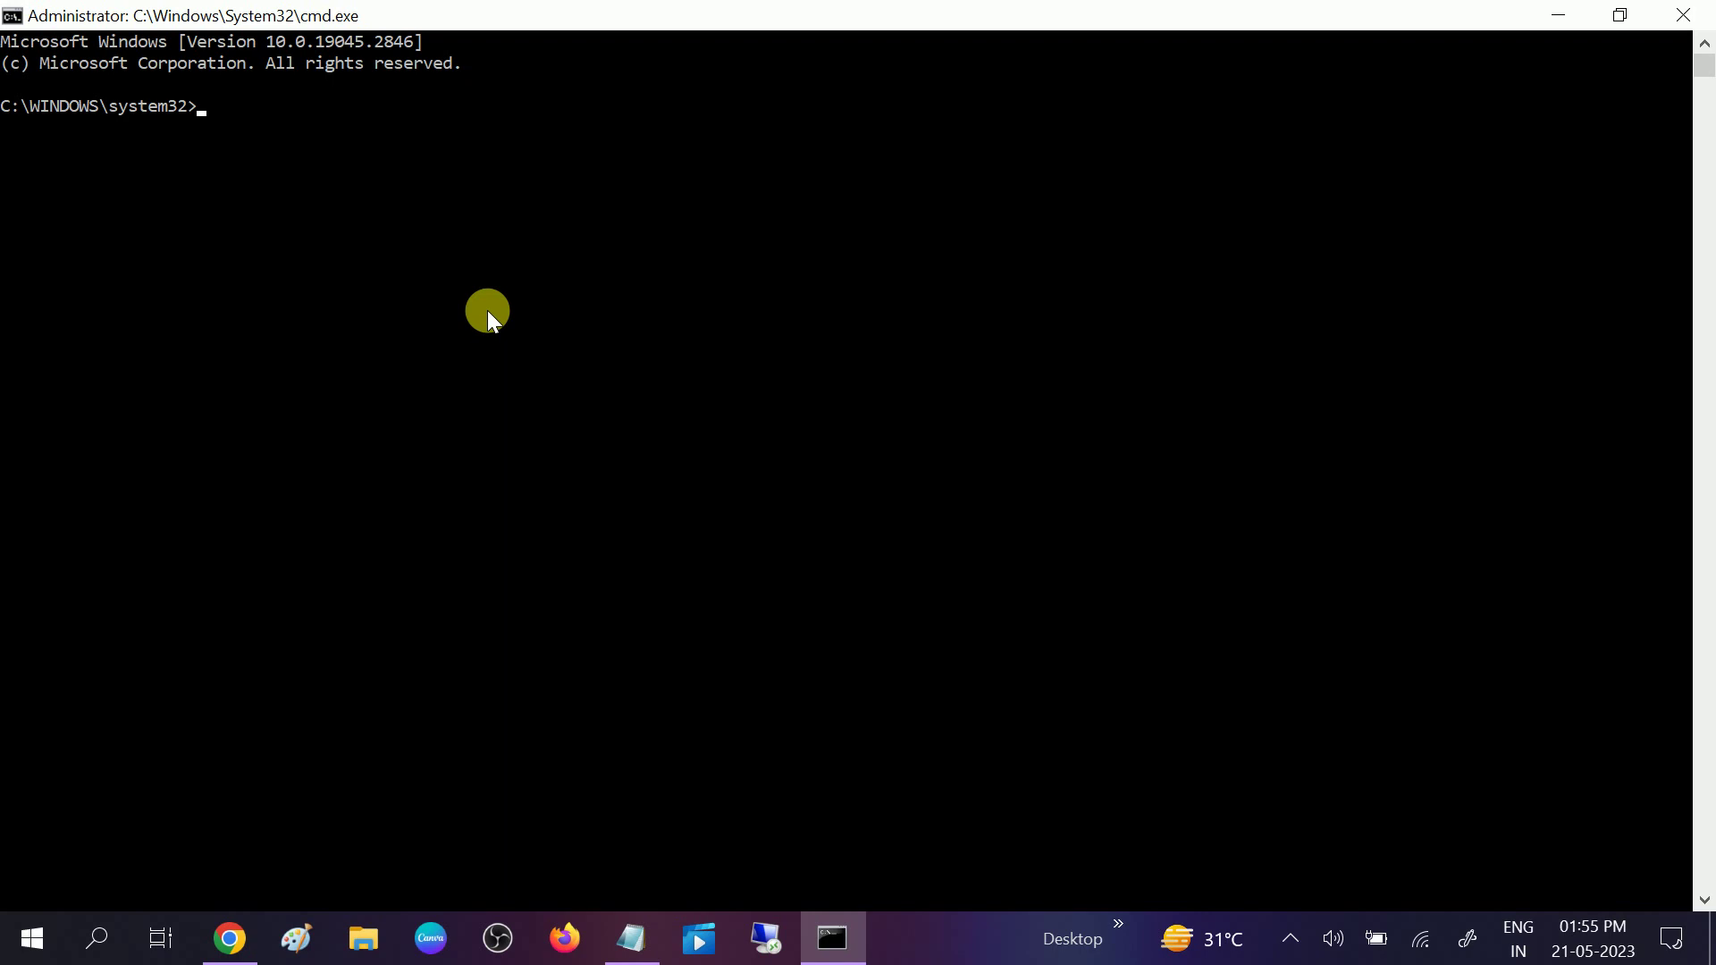
# Start the System File Checker scan with sfc /scannow.
pyautogui.write('sfc /scannow')
pyautogui.press('Return')
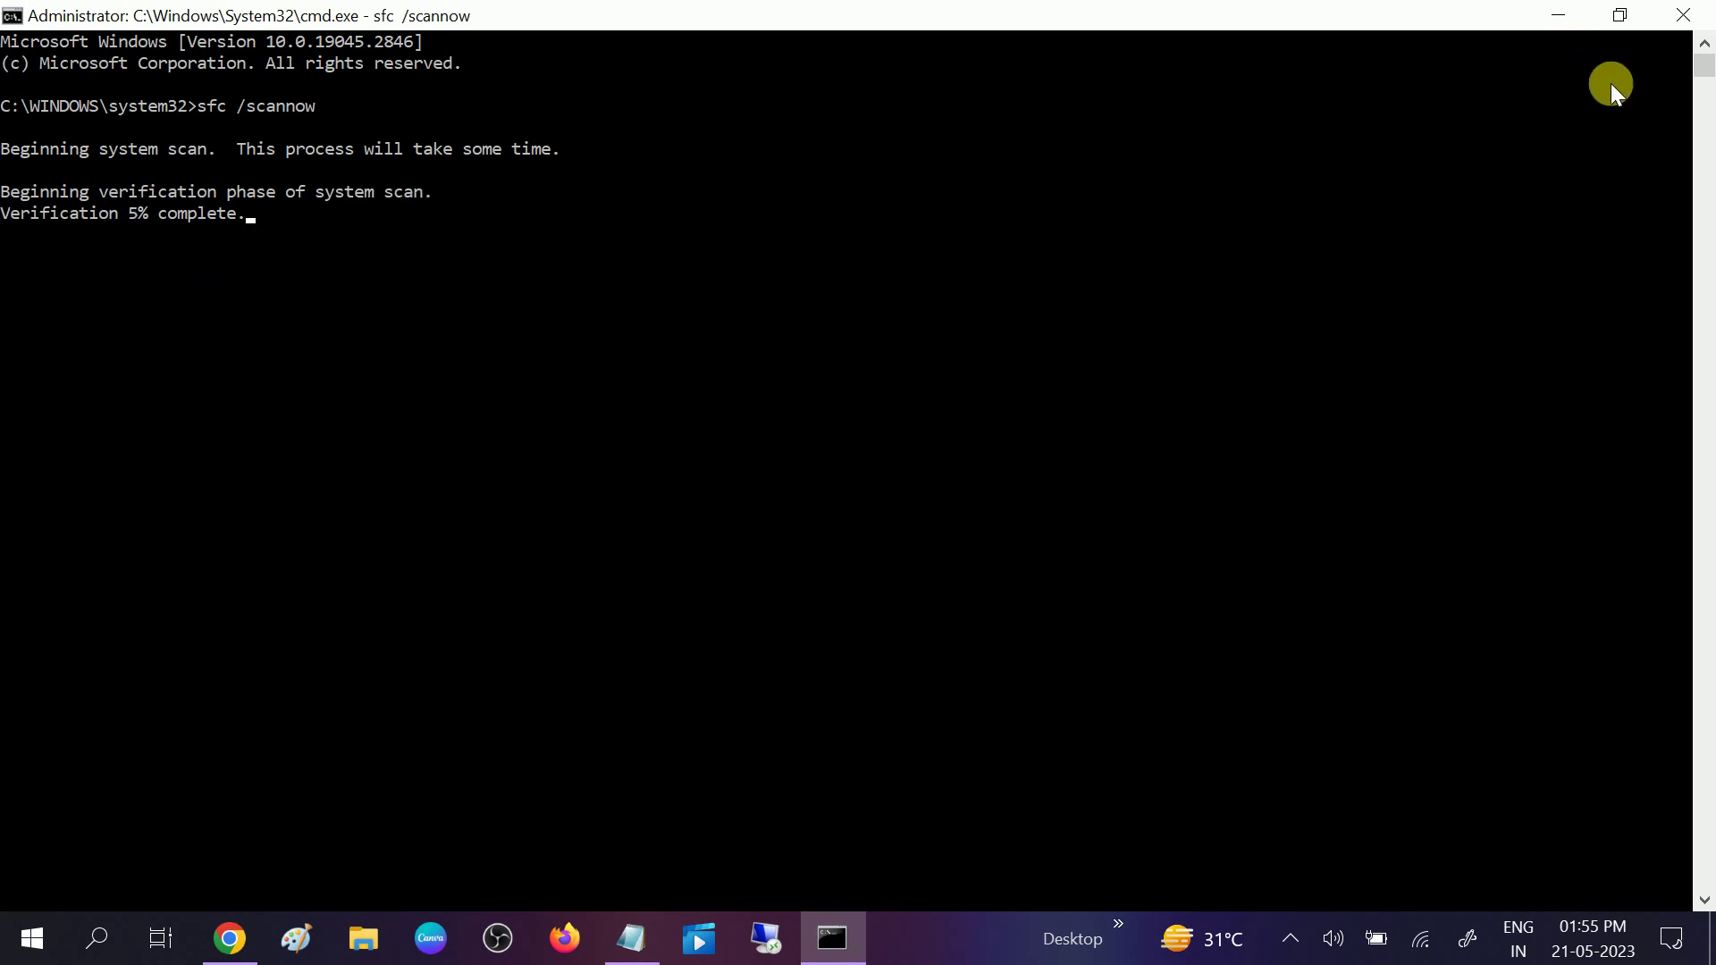
# Close the Command Prompt window and refresh the desktop.
pyautogui.click(1693, 34)
pyautogui.rightClick(1304, 191)
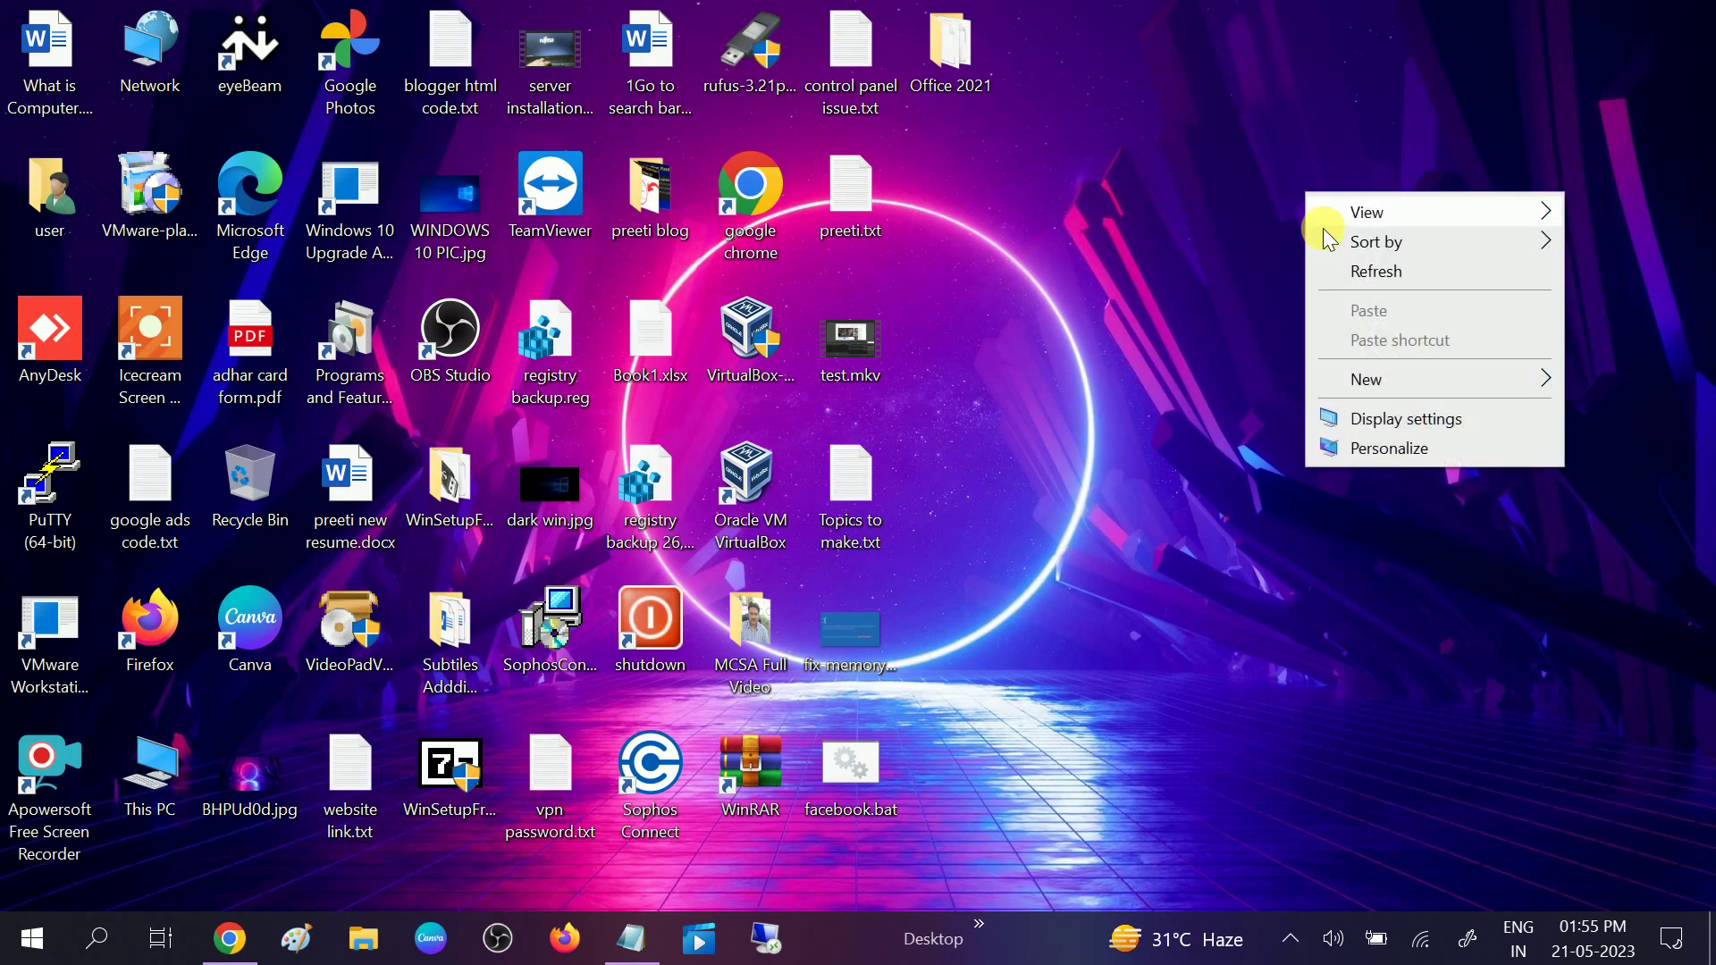
pyautogui.click(1349, 272)
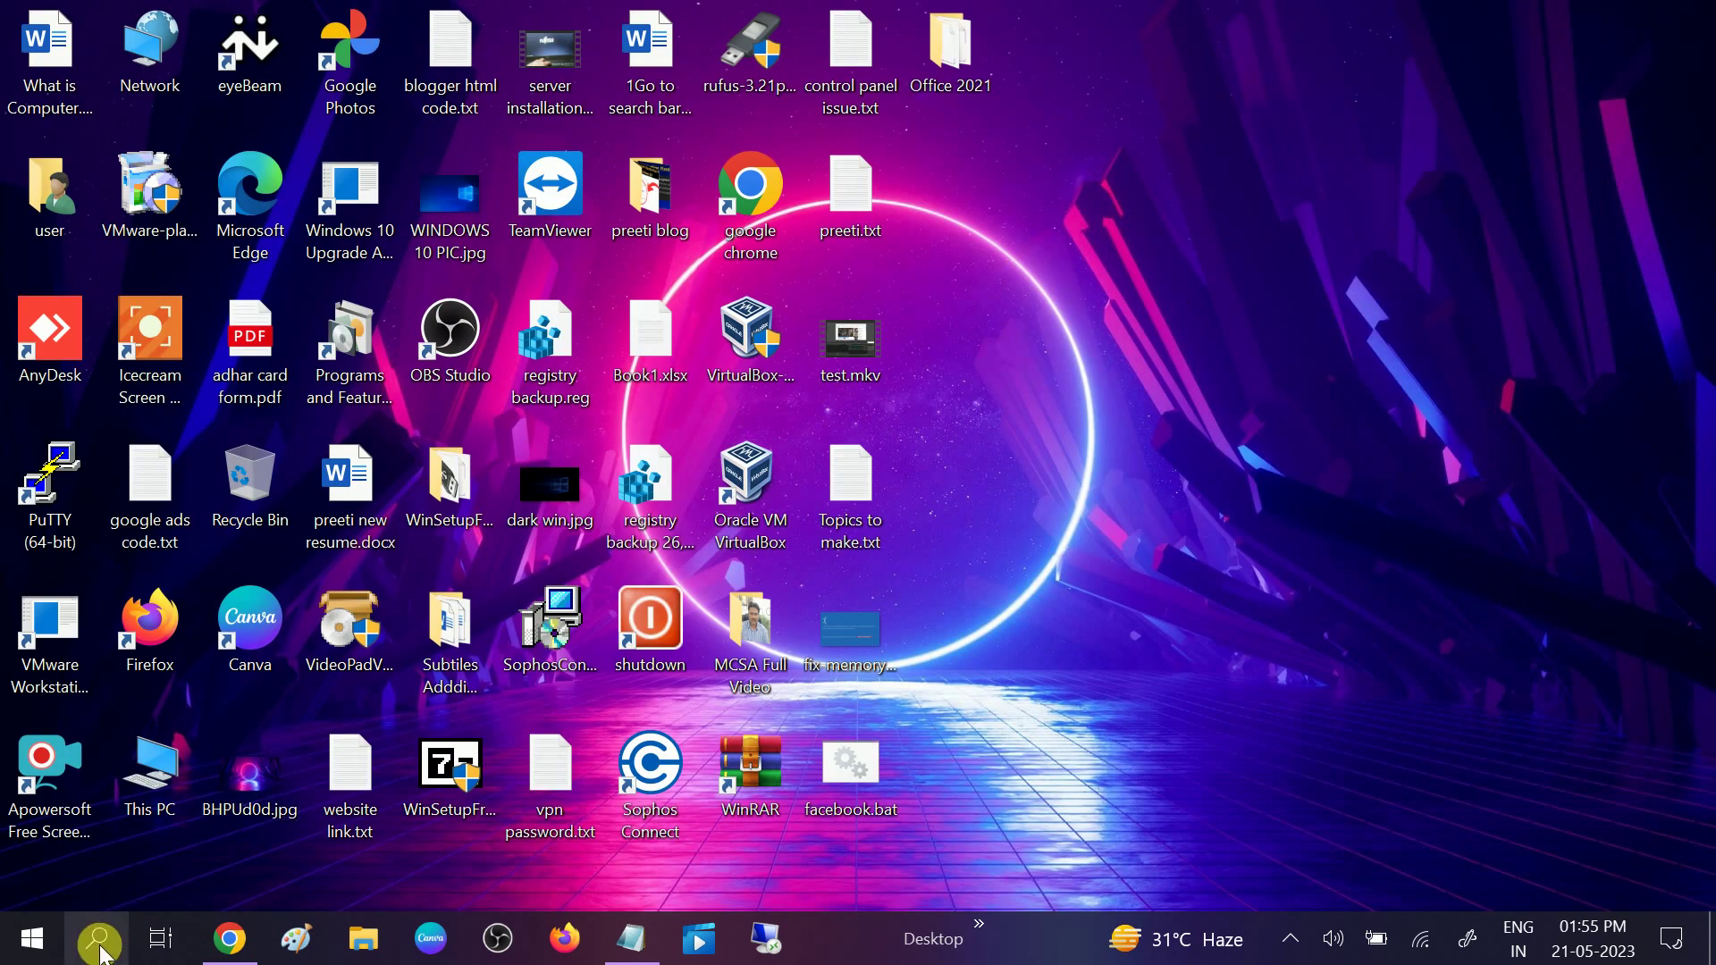
# Search 'devi' and open Device Manager from the results.
pyautogui.click(100, 953)
pyautogui.write('de')
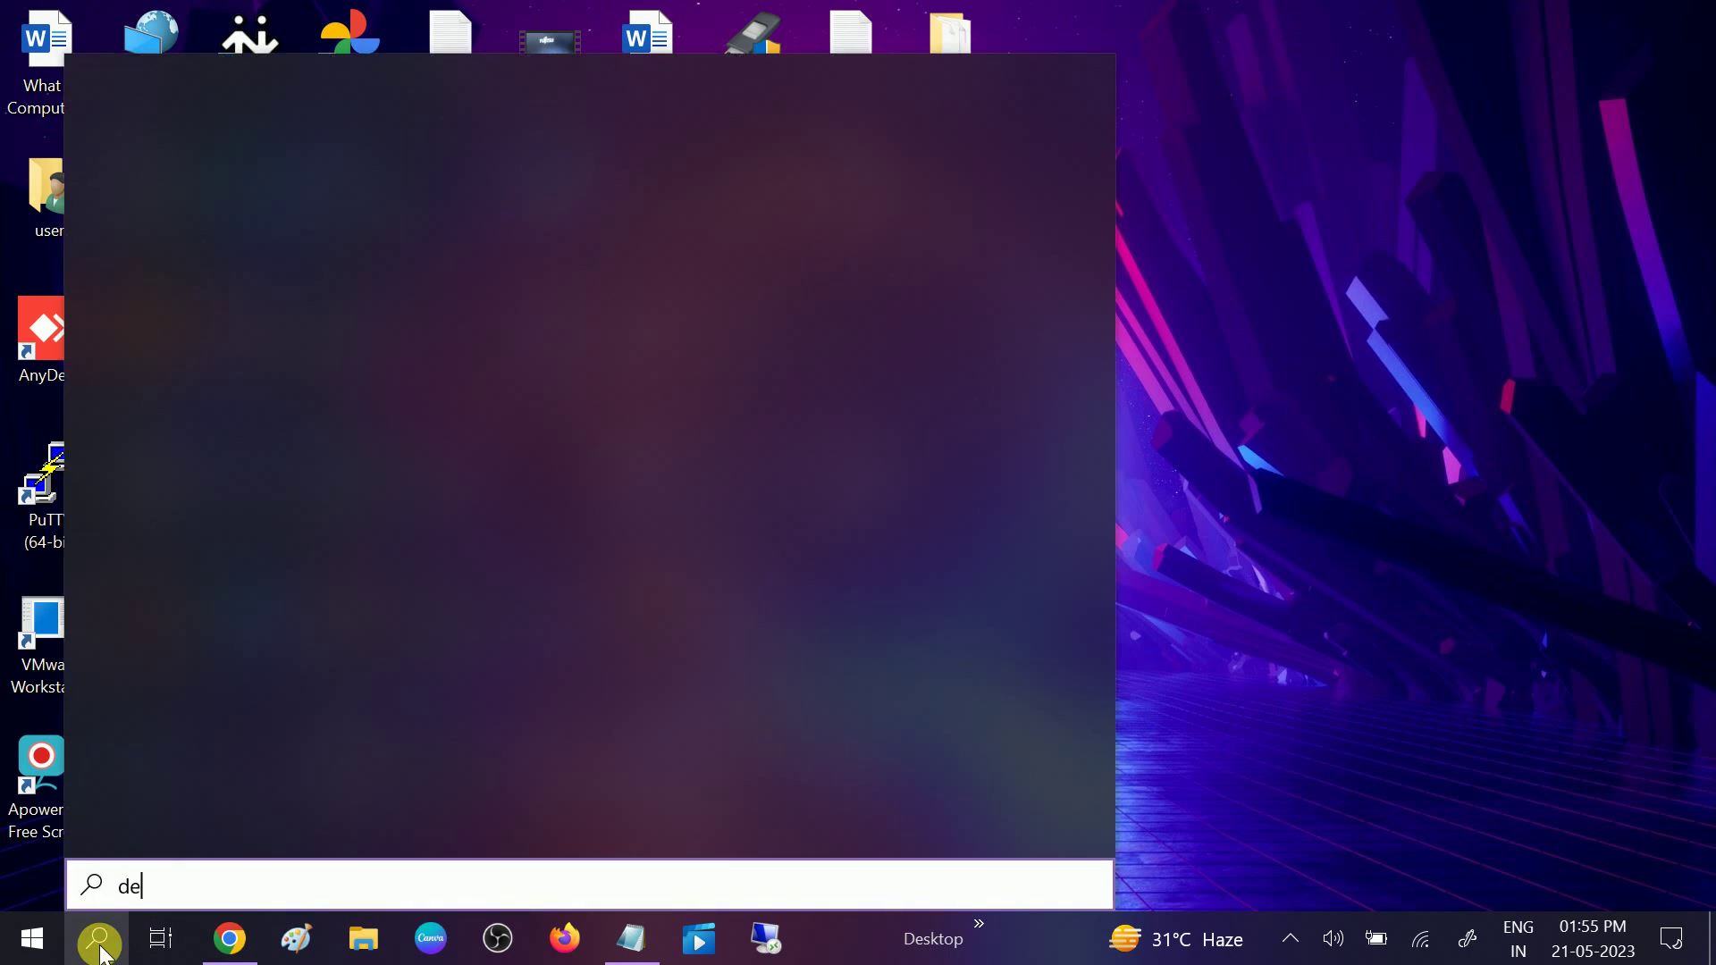
pyautogui.write('vi')
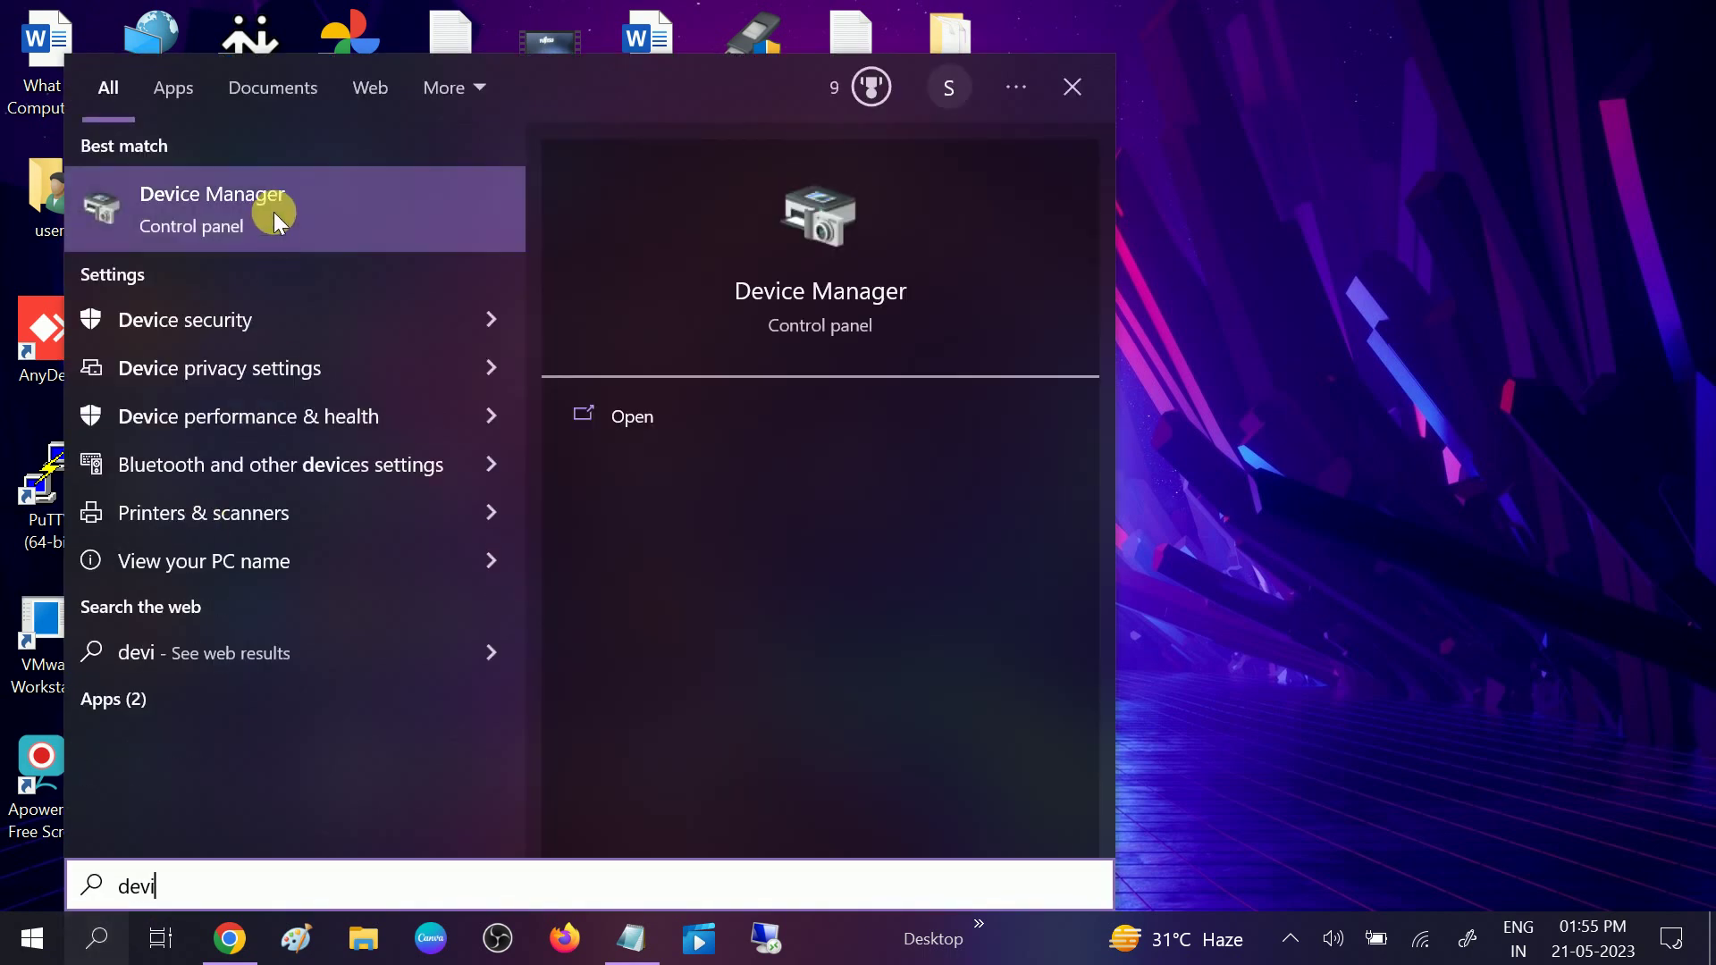
pyautogui.click(271, 211)
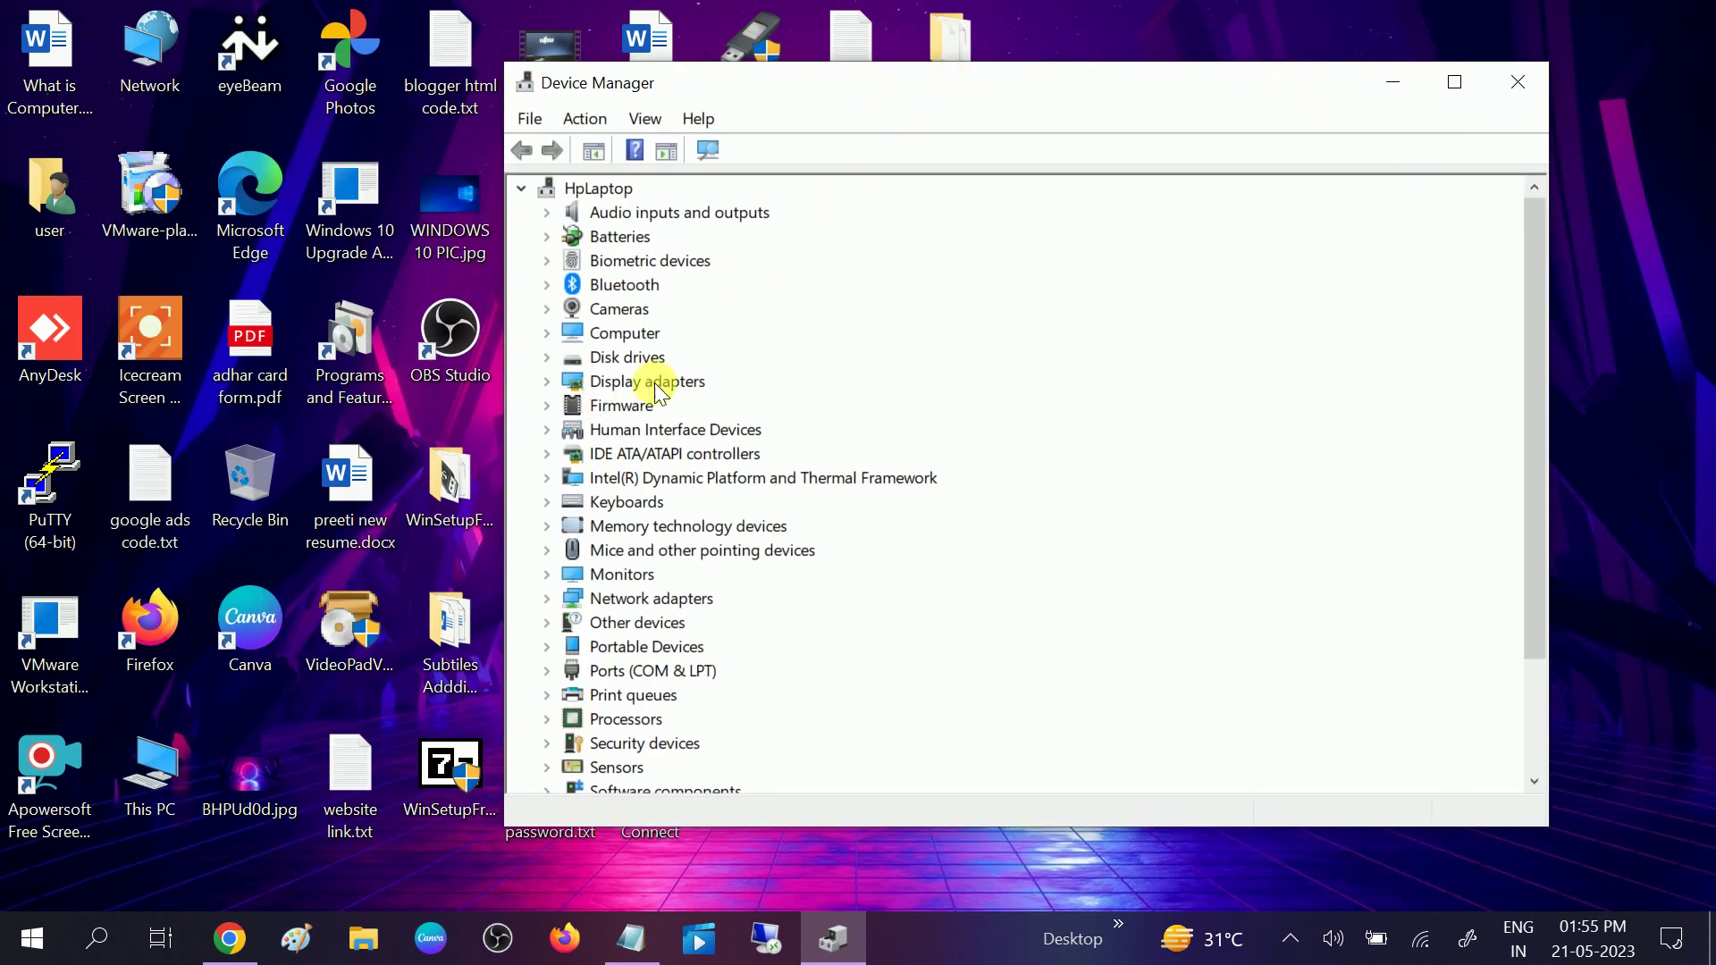
# Open the Driver tab of the Intel(R) HD Graphics 620 adapter's properties under Display adapters.
pyautogui.click(544, 380)
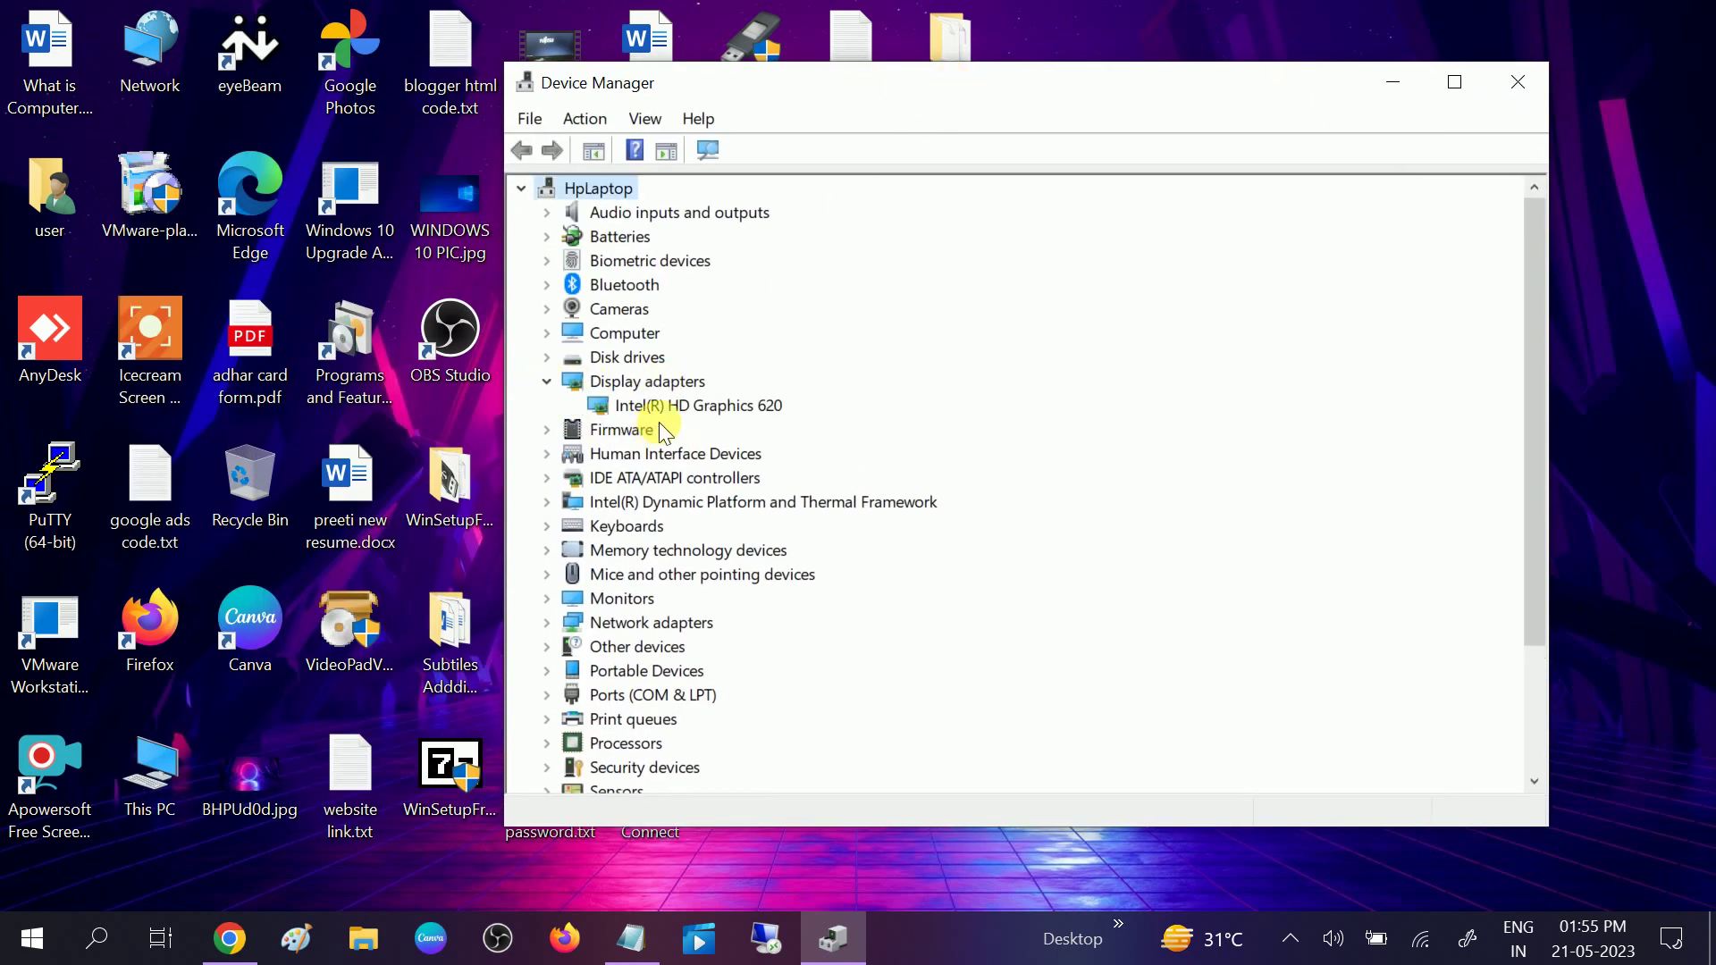
pyautogui.click(651, 398)
pyautogui.rightClick(651, 398)
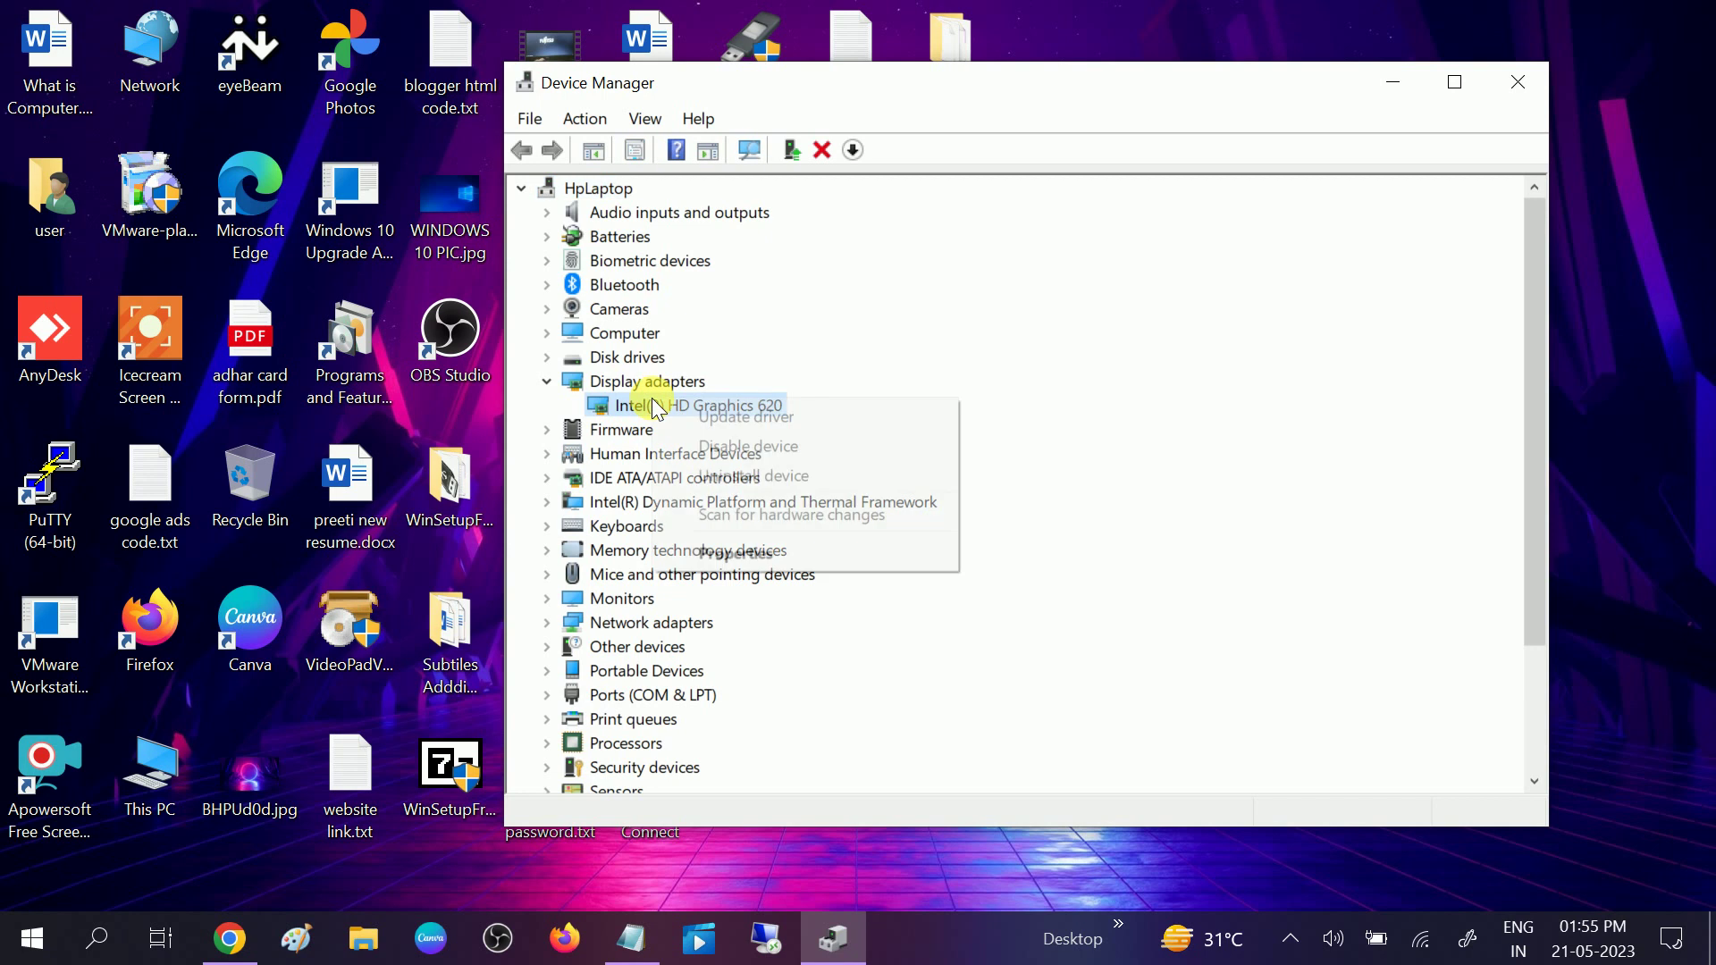
pyautogui.click(753, 556)
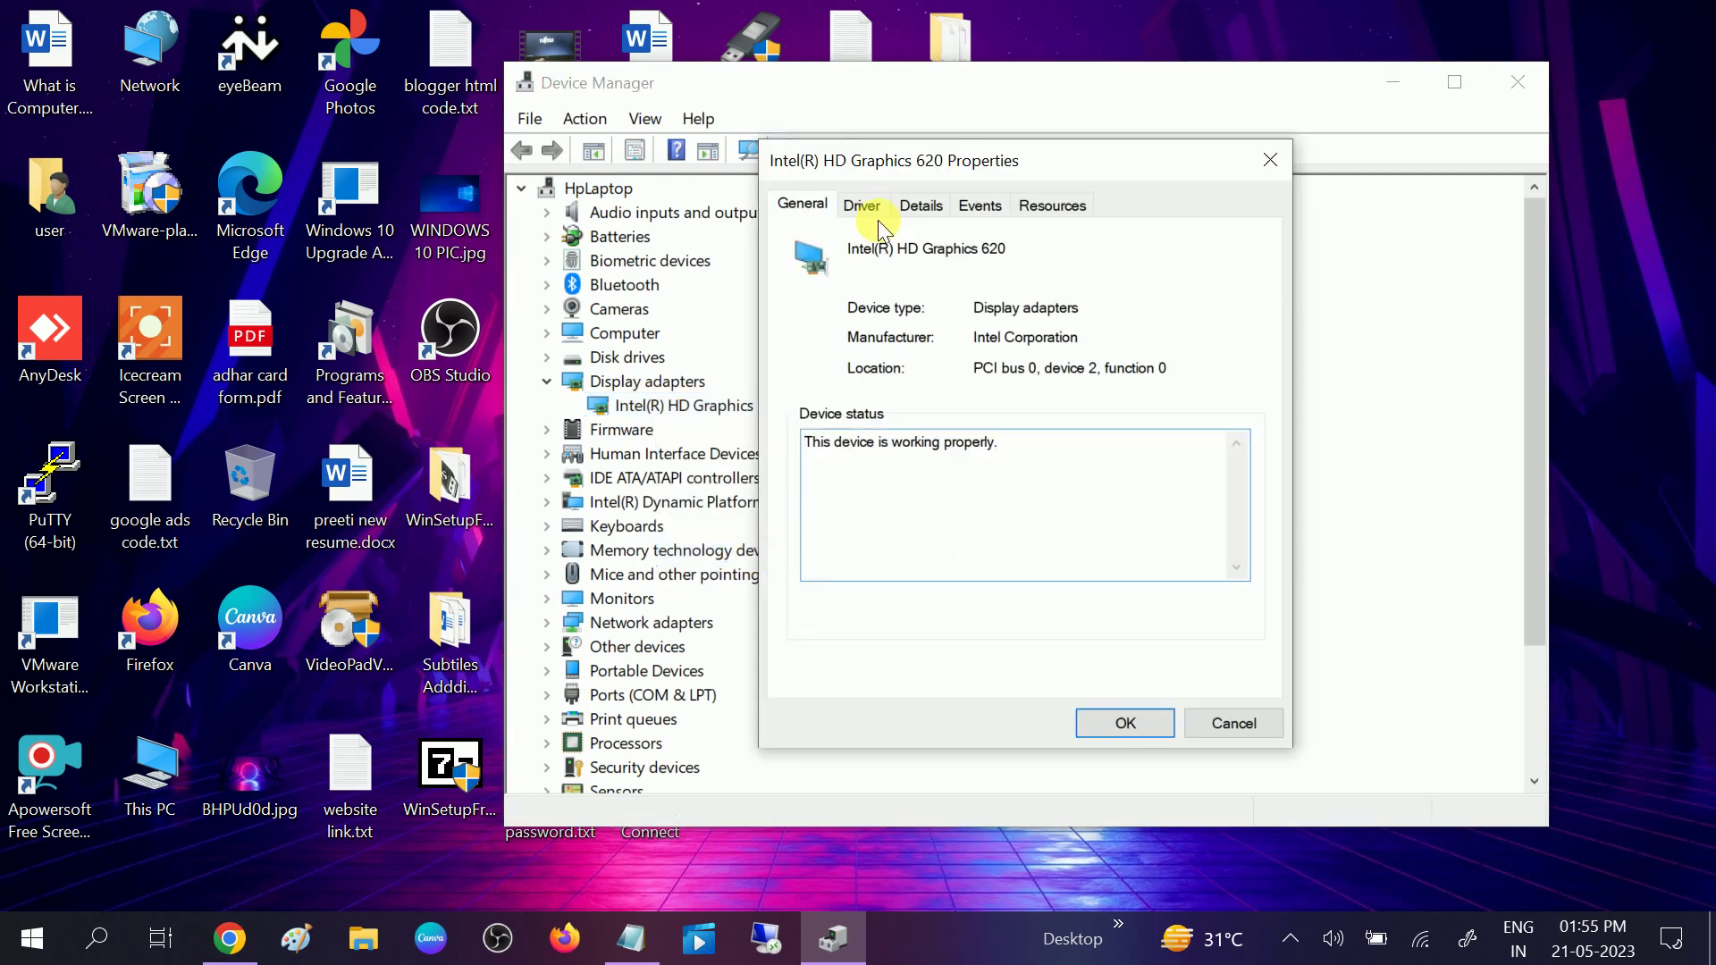
pyautogui.click(863, 207)
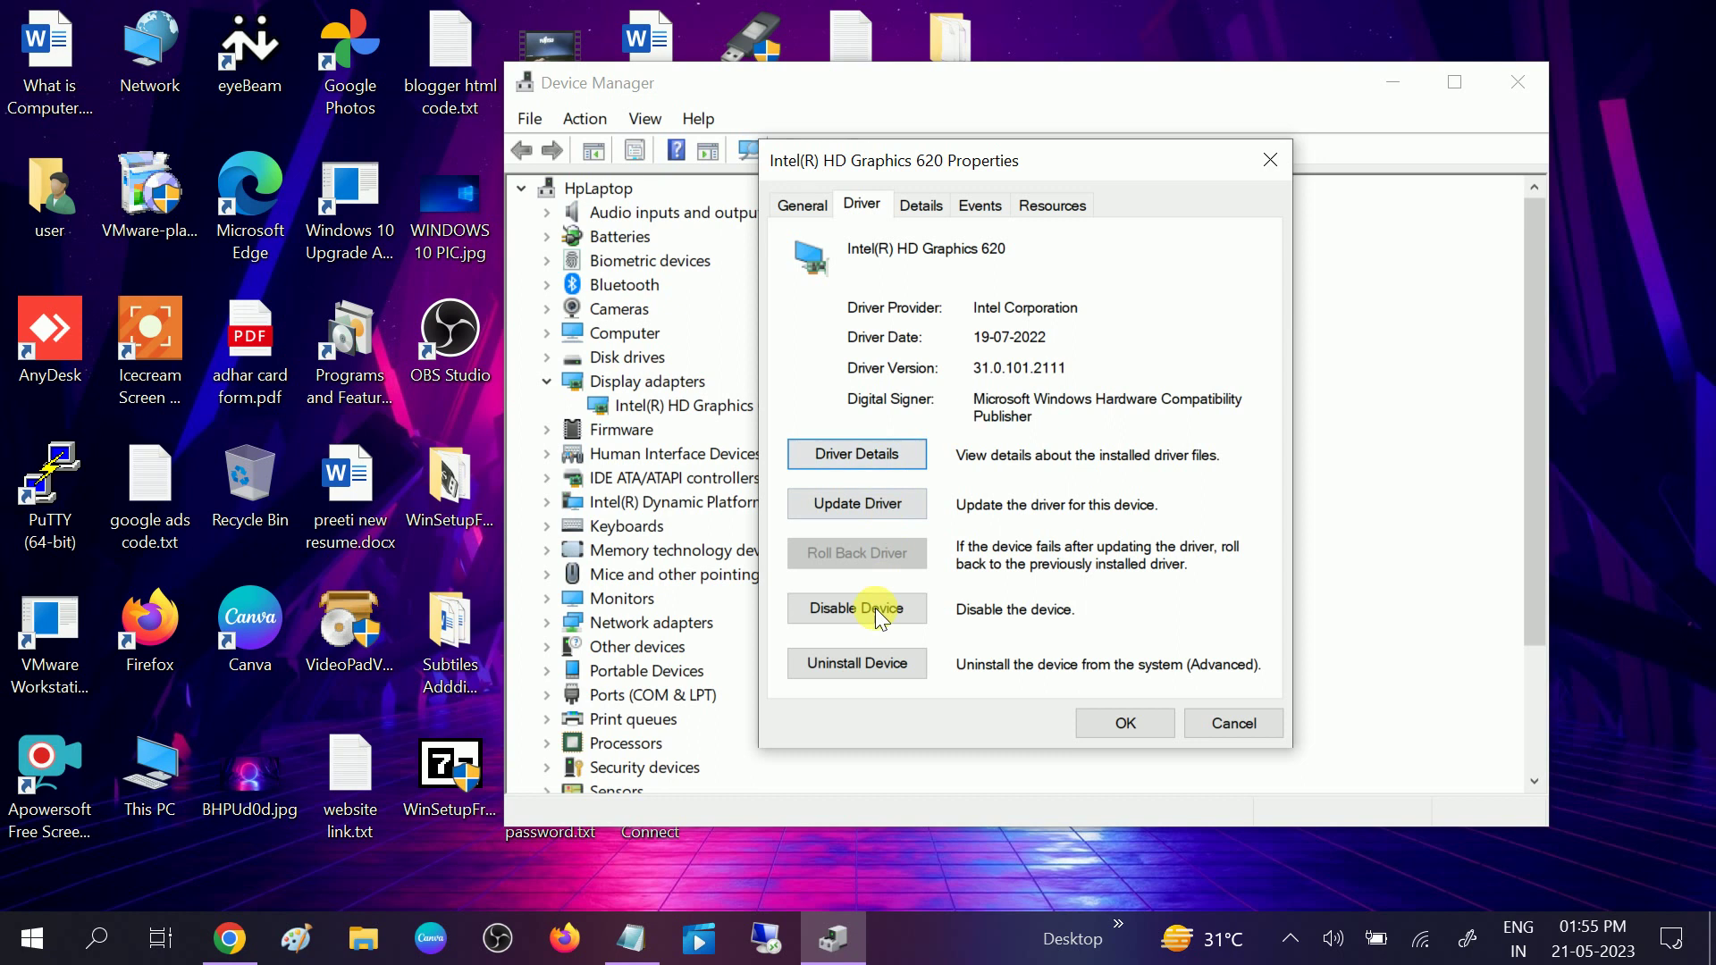
# Let Windows search automatically for an updated graphics driver, then close the result.
pyautogui.click(861, 500)
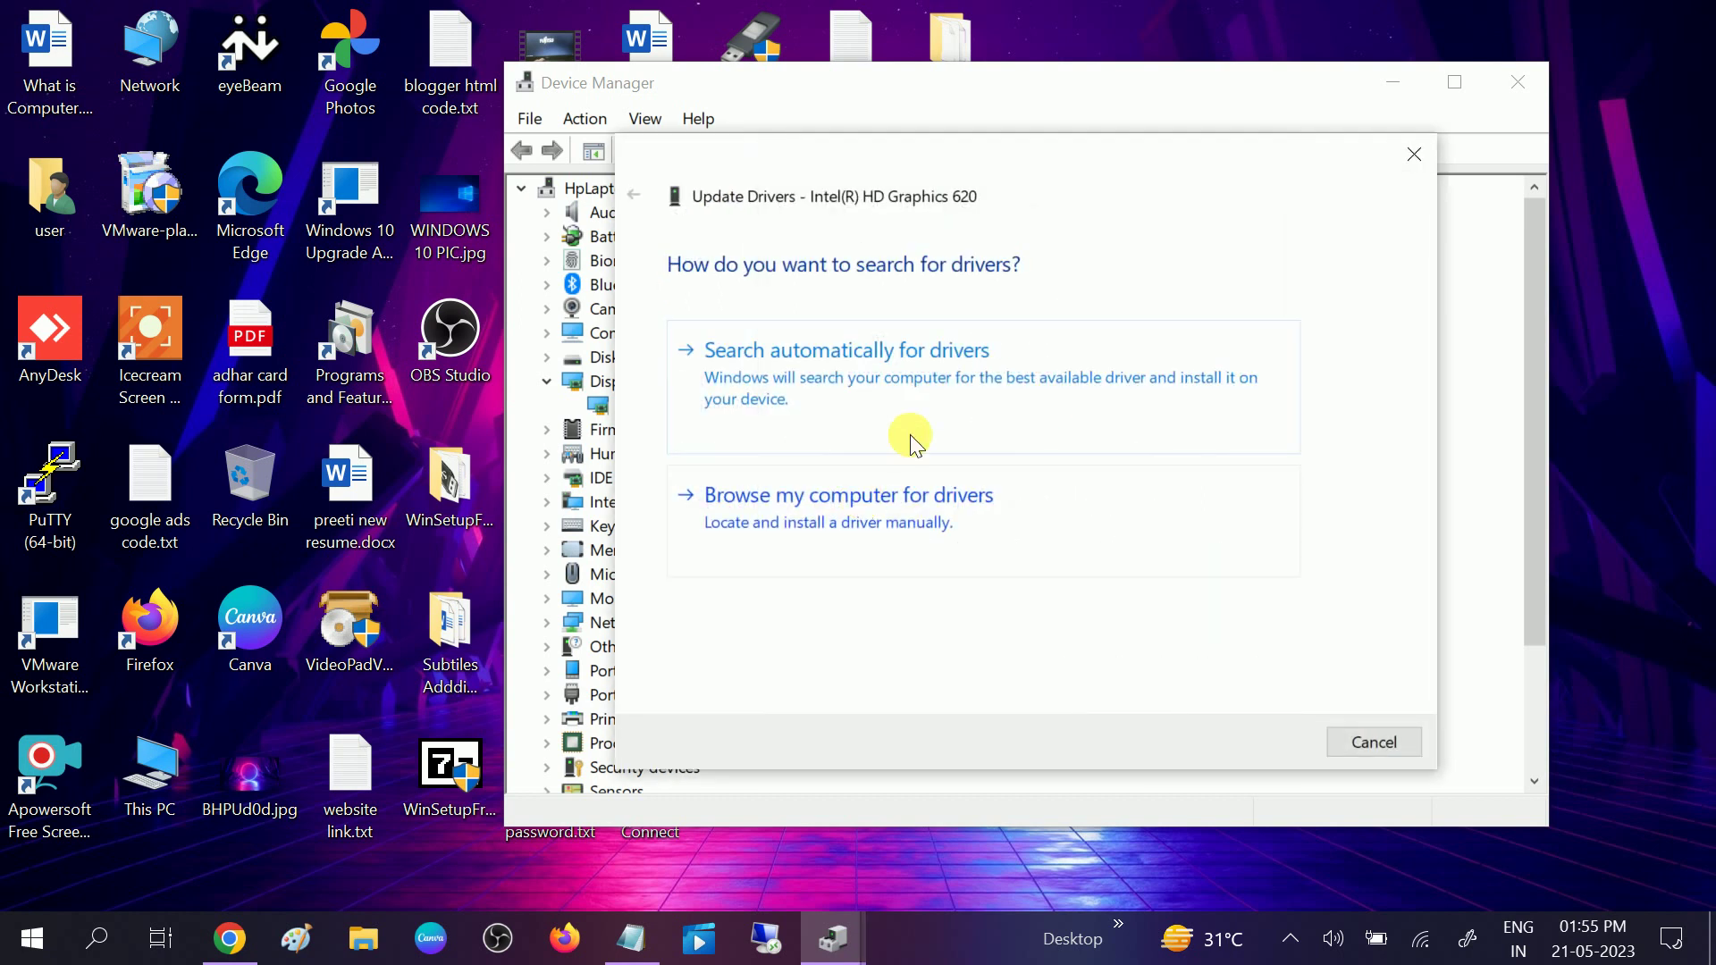
pyautogui.click(893, 394)
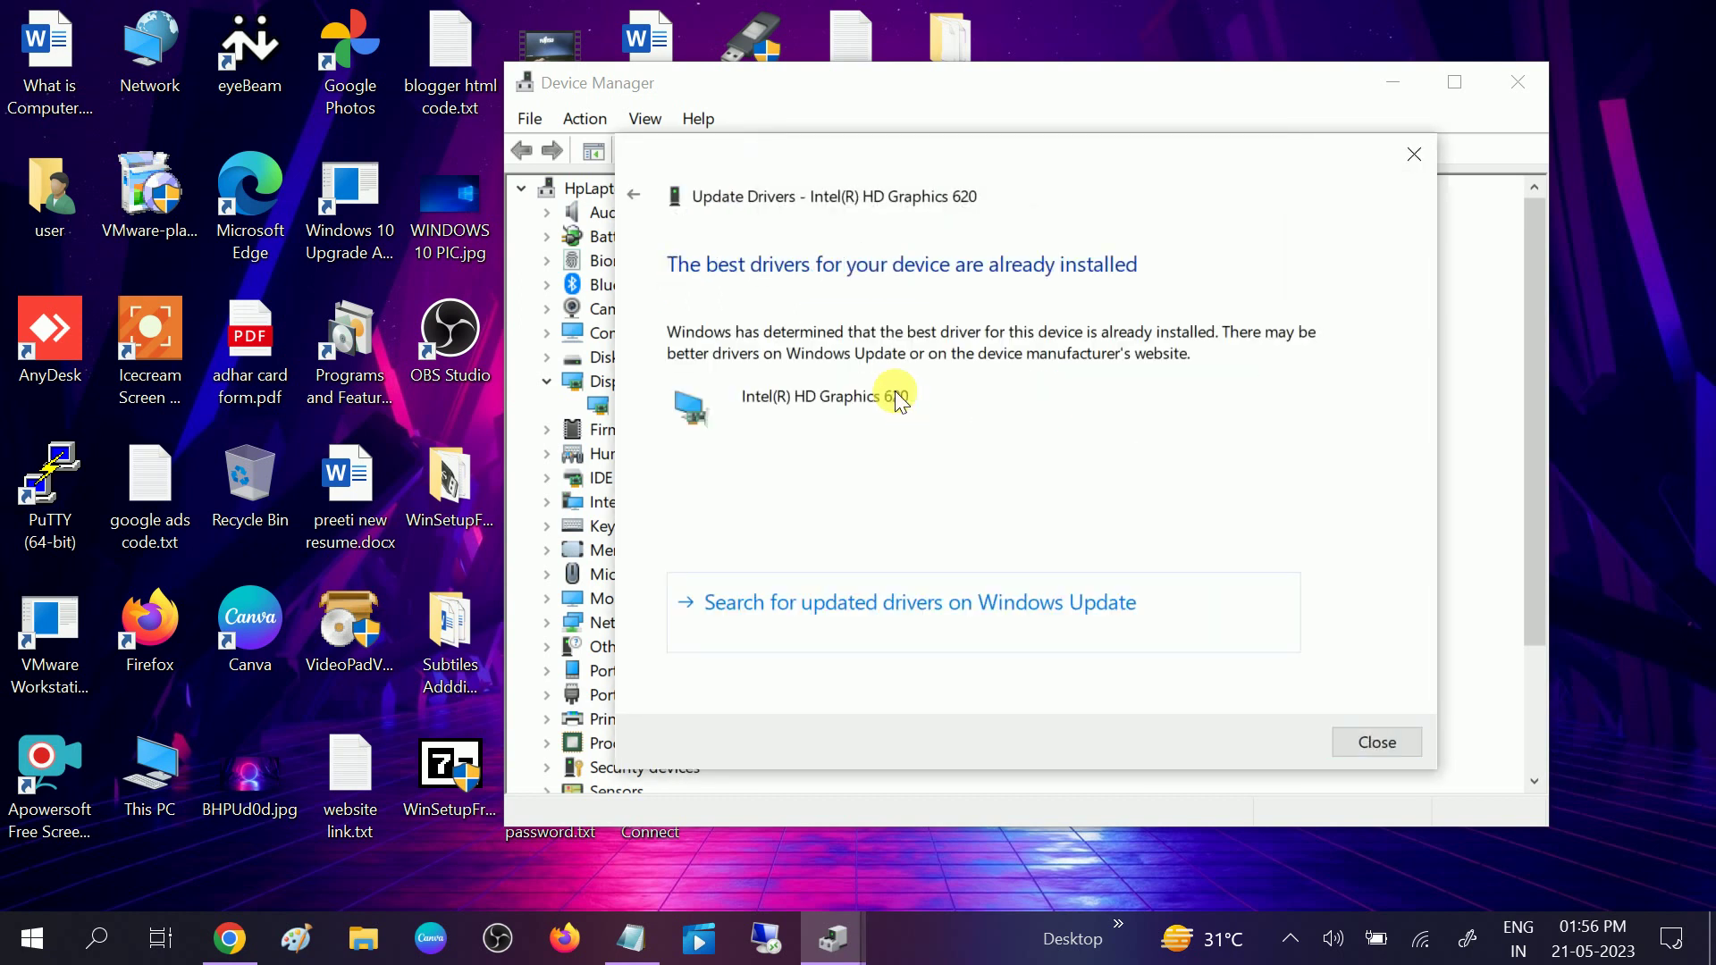
pyautogui.click(1376, 742)
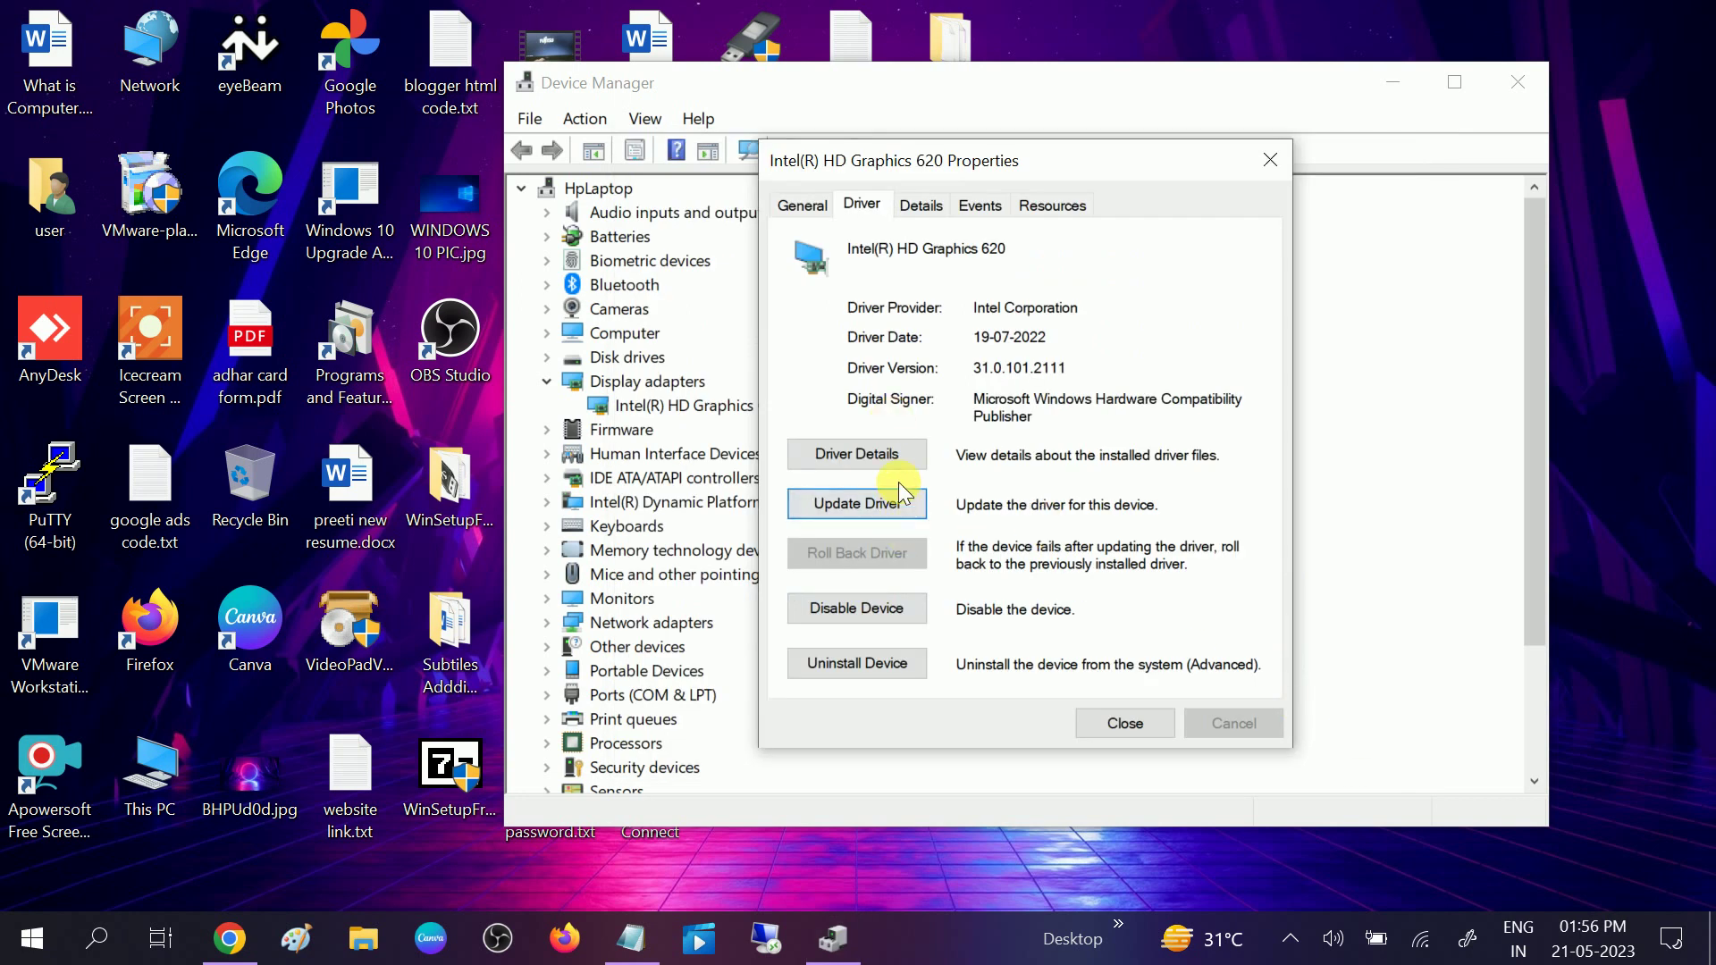
# Browse for the Intel(R) HD Graphics 620 driver manually, then cancel the wizard and close the properties.
pyautogui.click(851, 501)
pyautogui.click(851, 495)
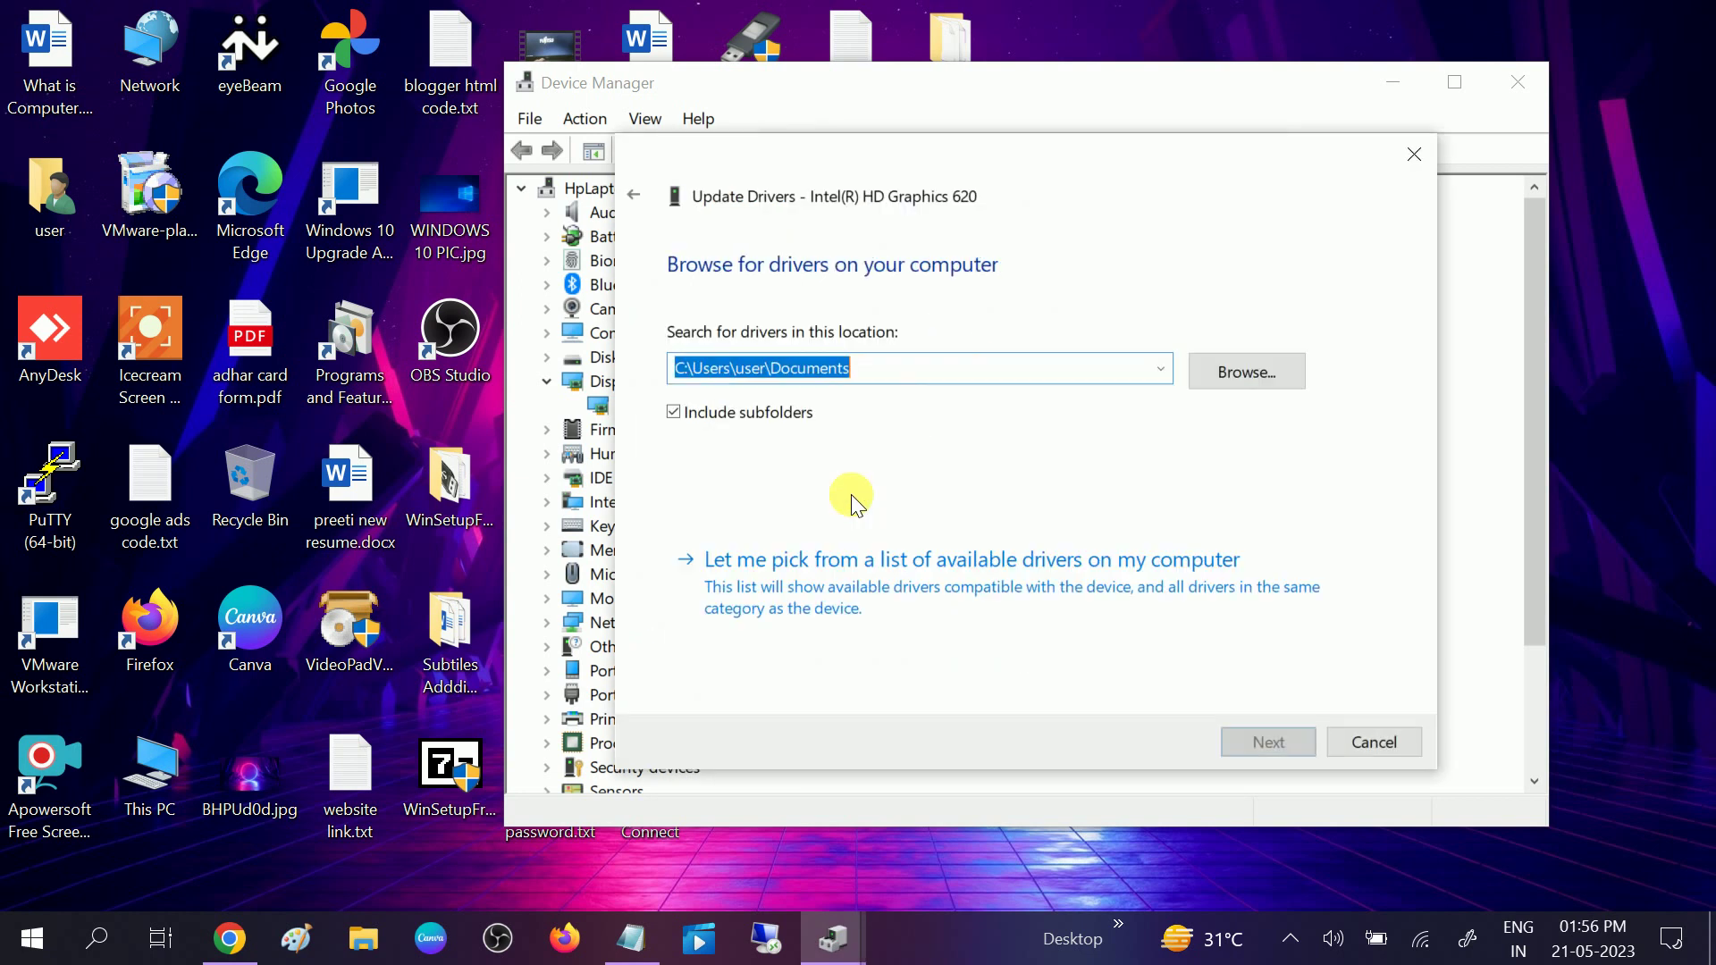
pyautogui.click(861, 563)
pyautogui.click(834, 499)
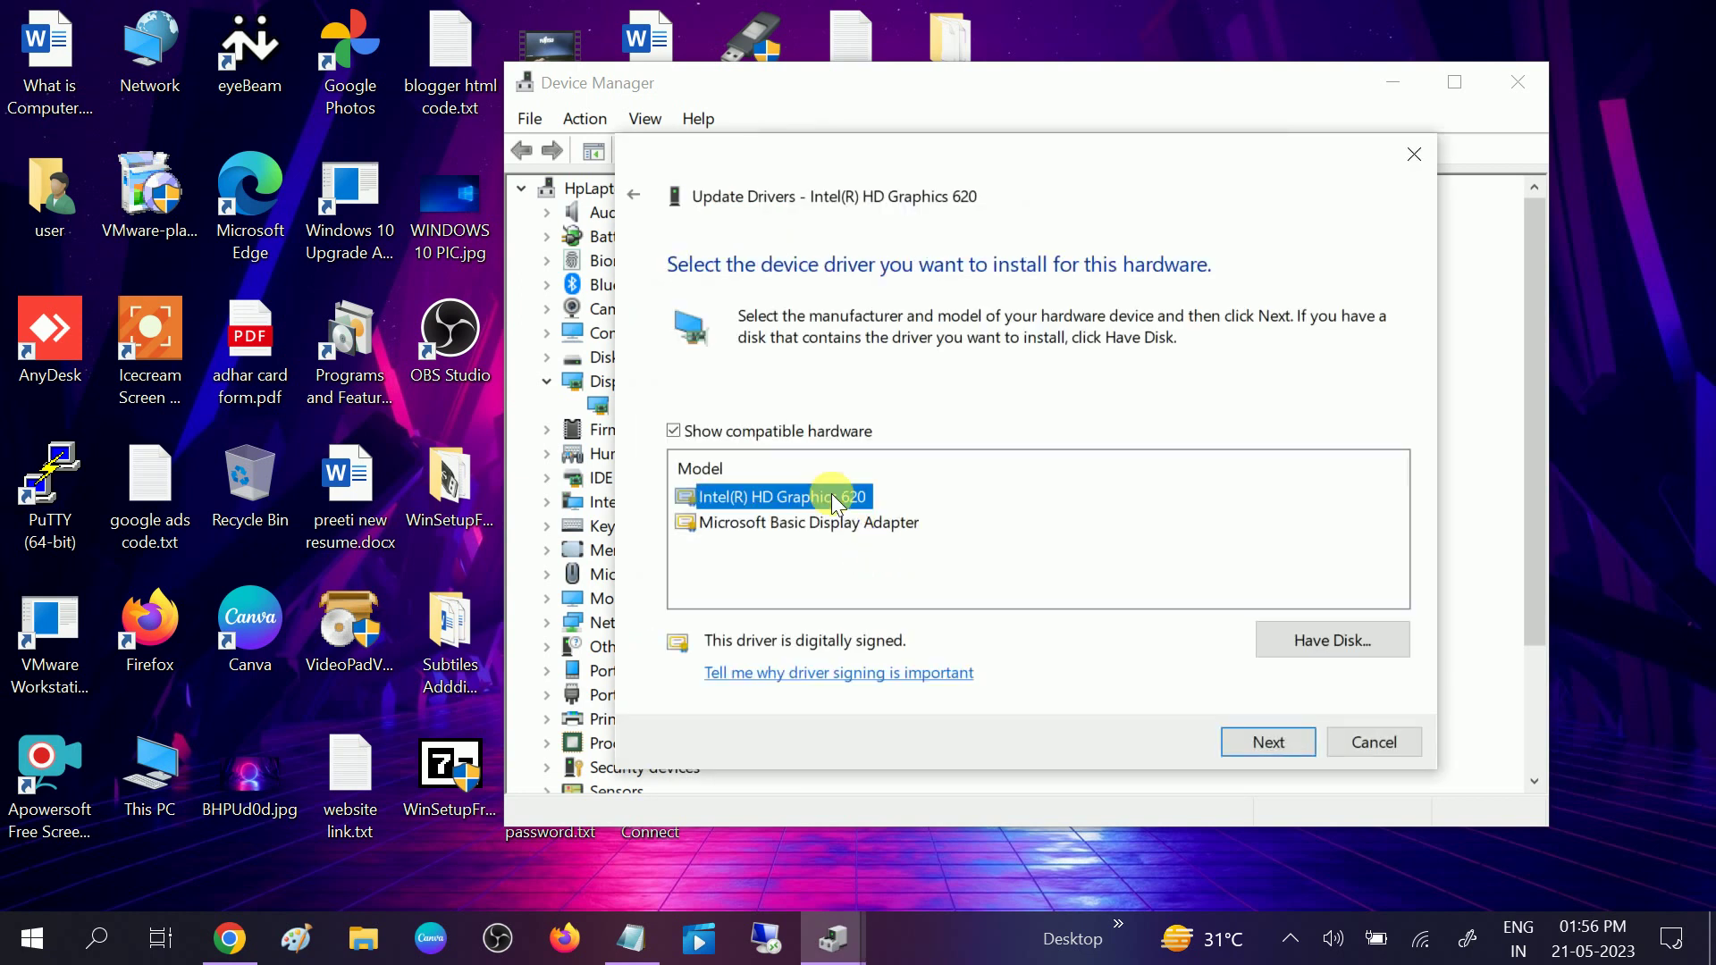
pyautogui.click(1388, 742)
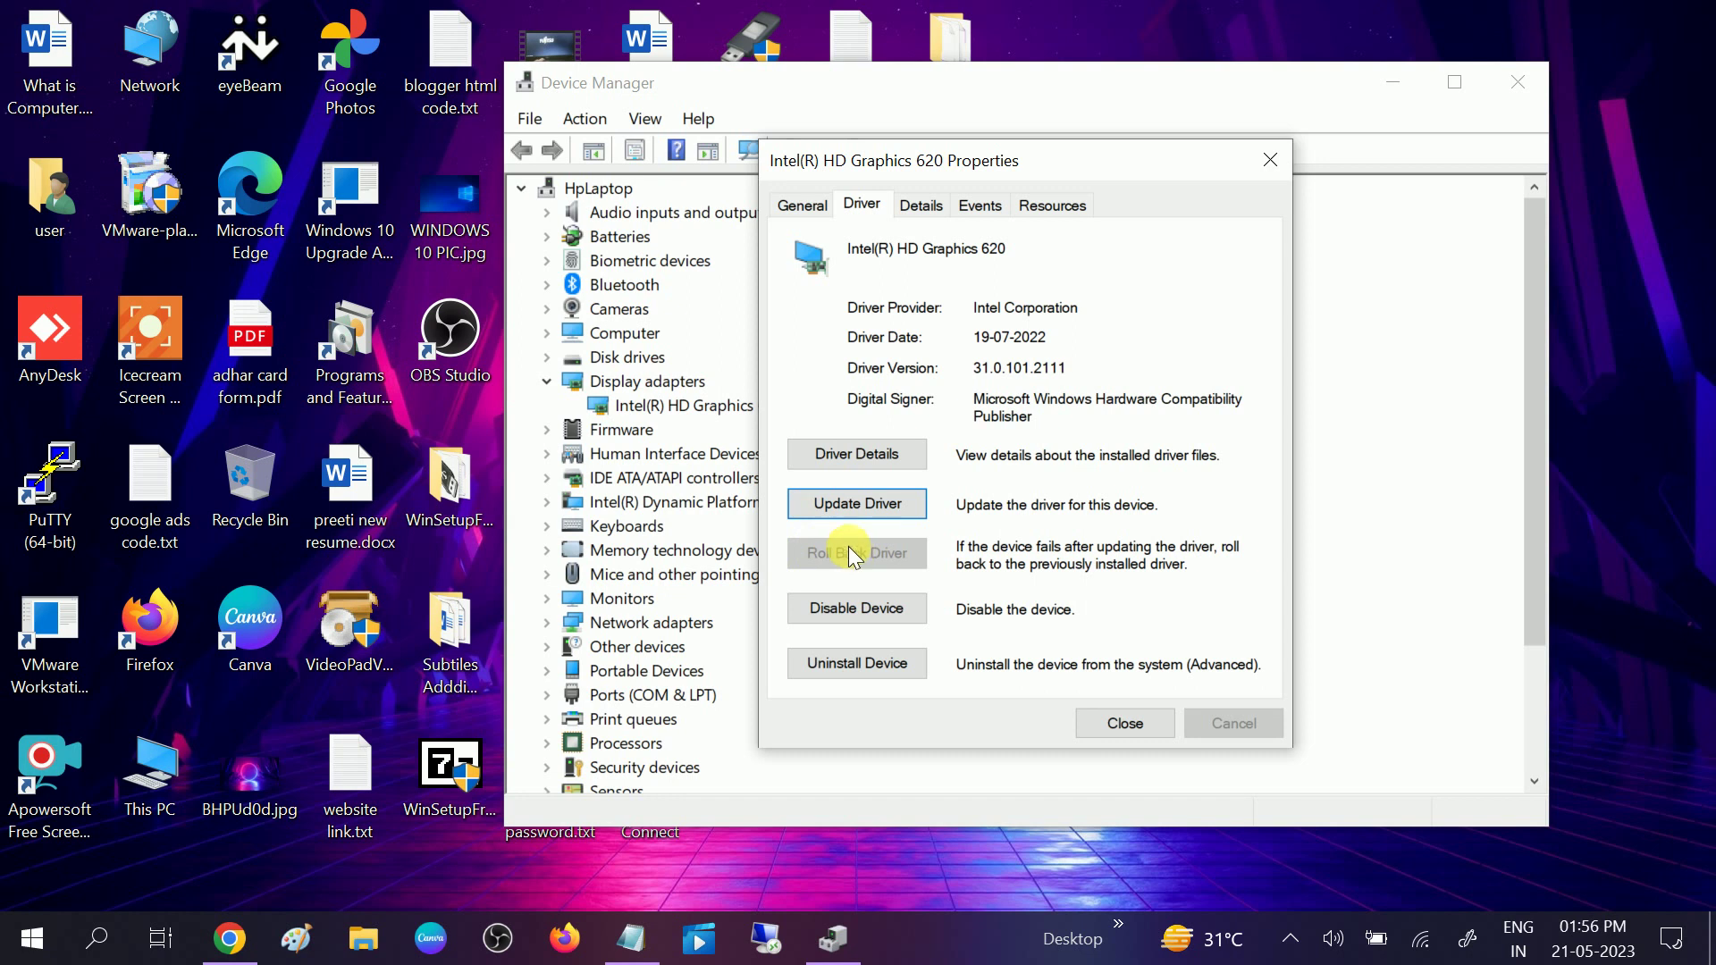
pyautogui.click(1125, 722)
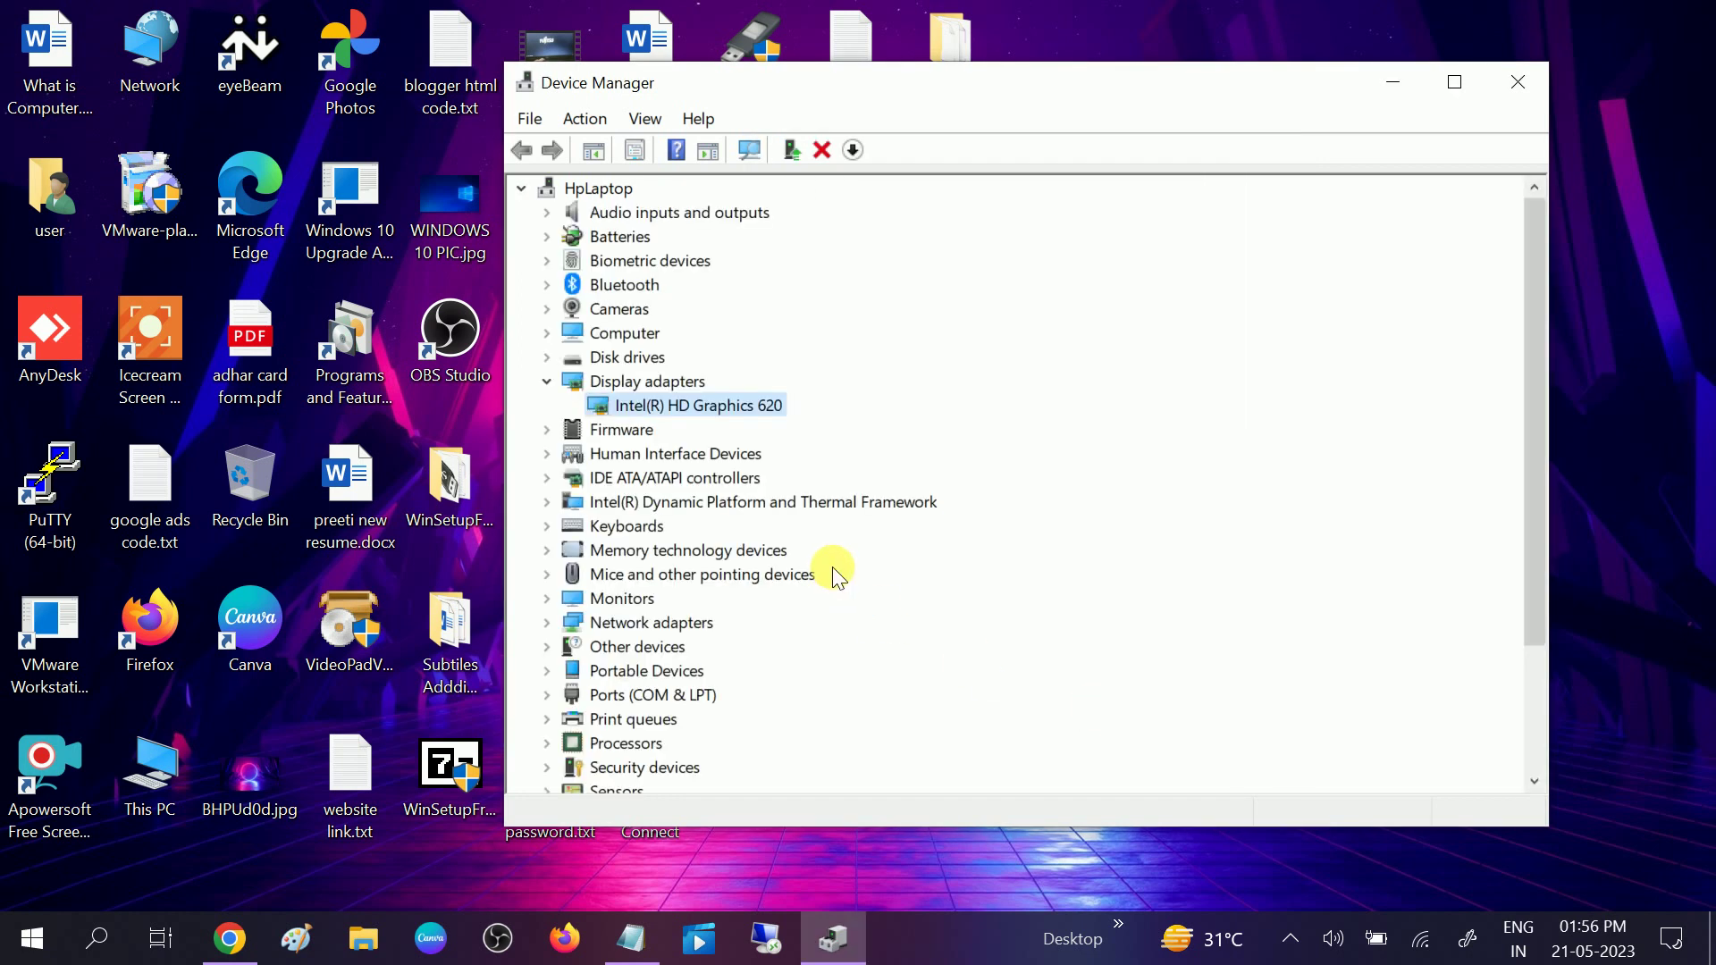
# Close Device Manager and refresh the desktop.
pyautogui.click(1503, 91)
pyautogui.rightClick(1241, 200)
pyautogui.click(1283, 280)
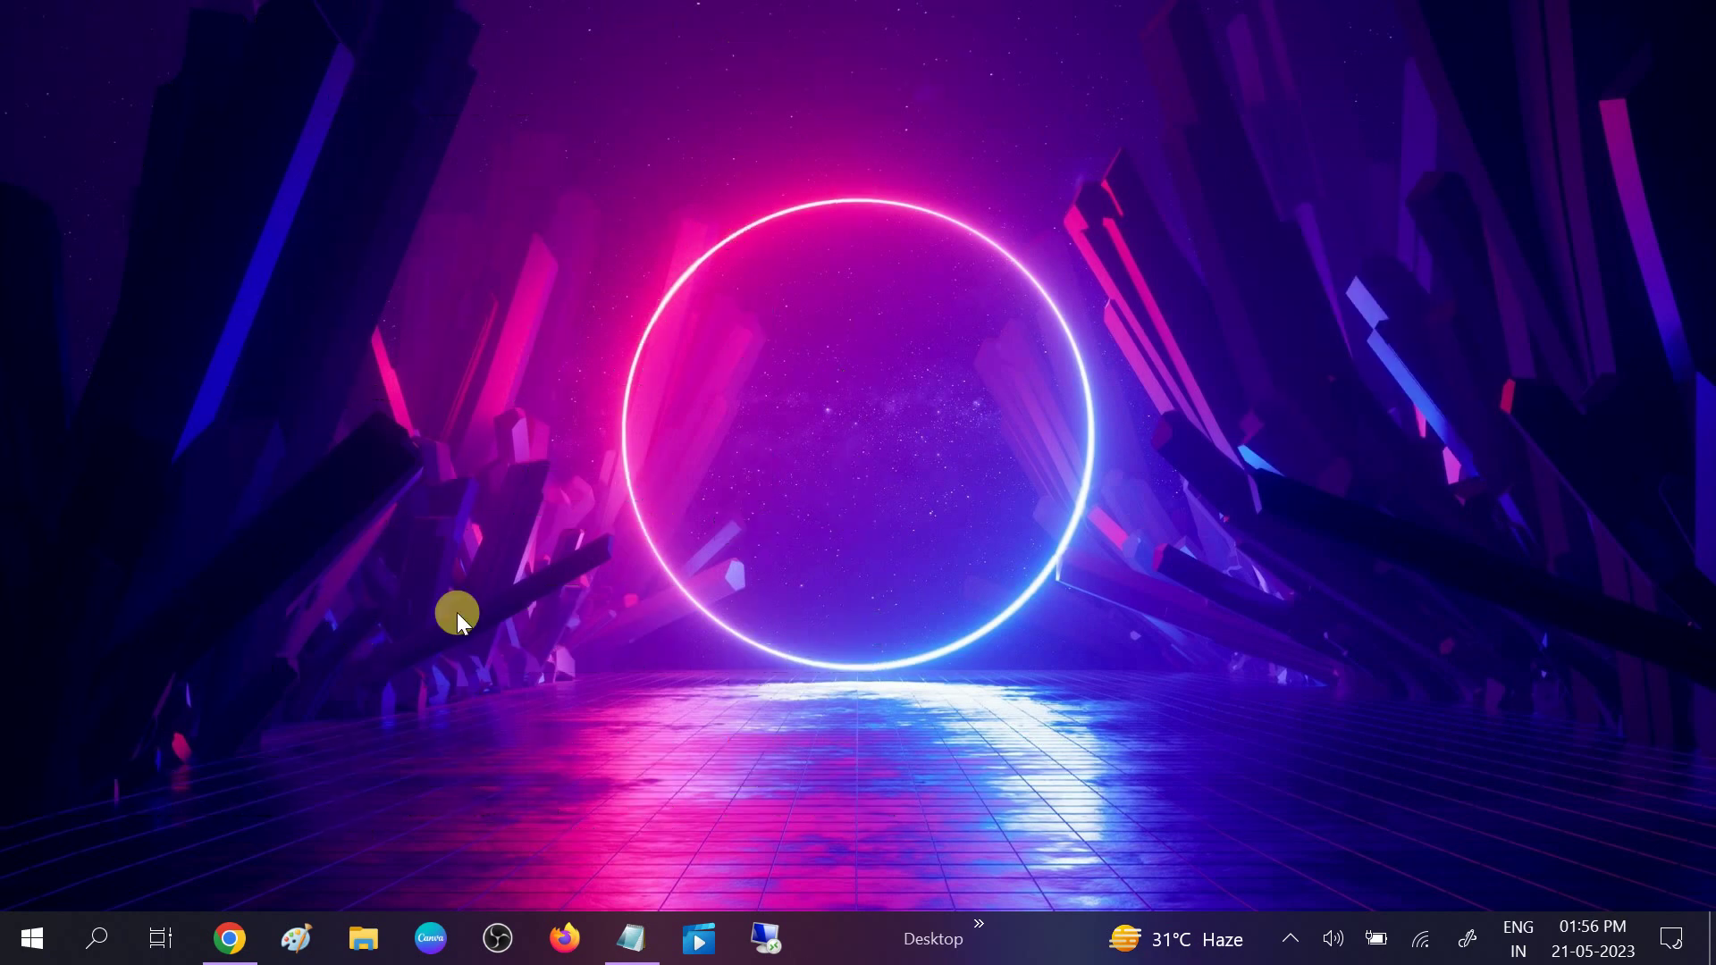
# Show the Start menu's Power choices, then dismiss it without restarting.
pyautogui.click(24, 949)
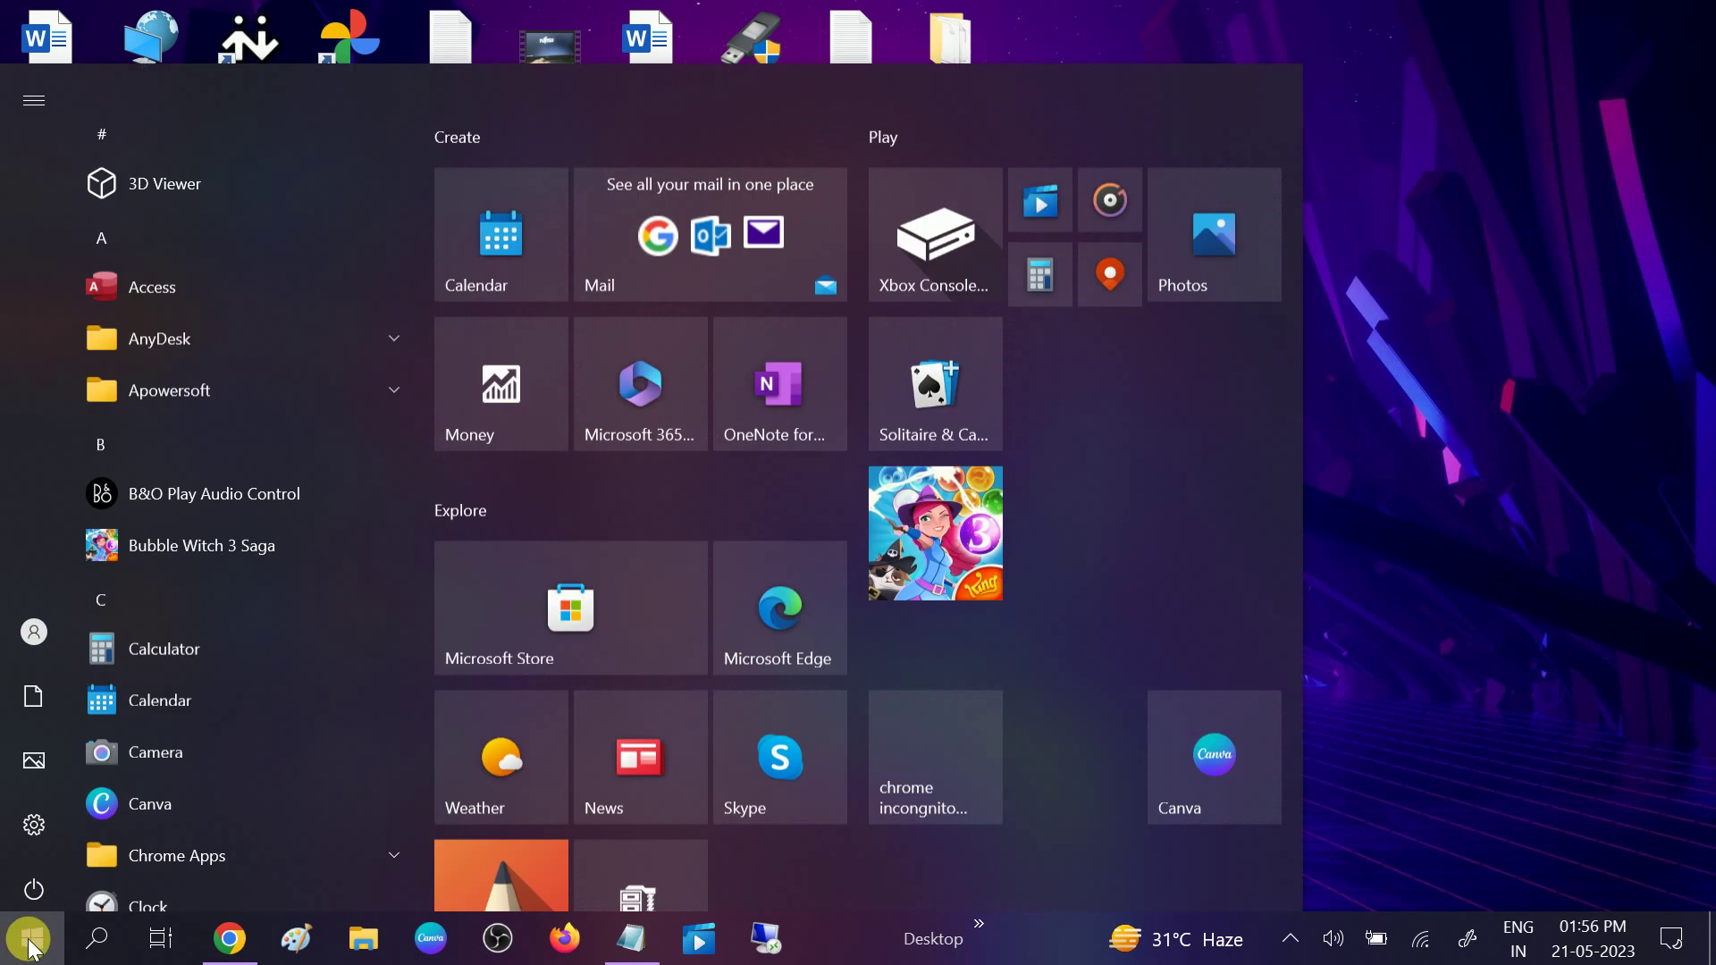
pyautogui.click(38, 902)
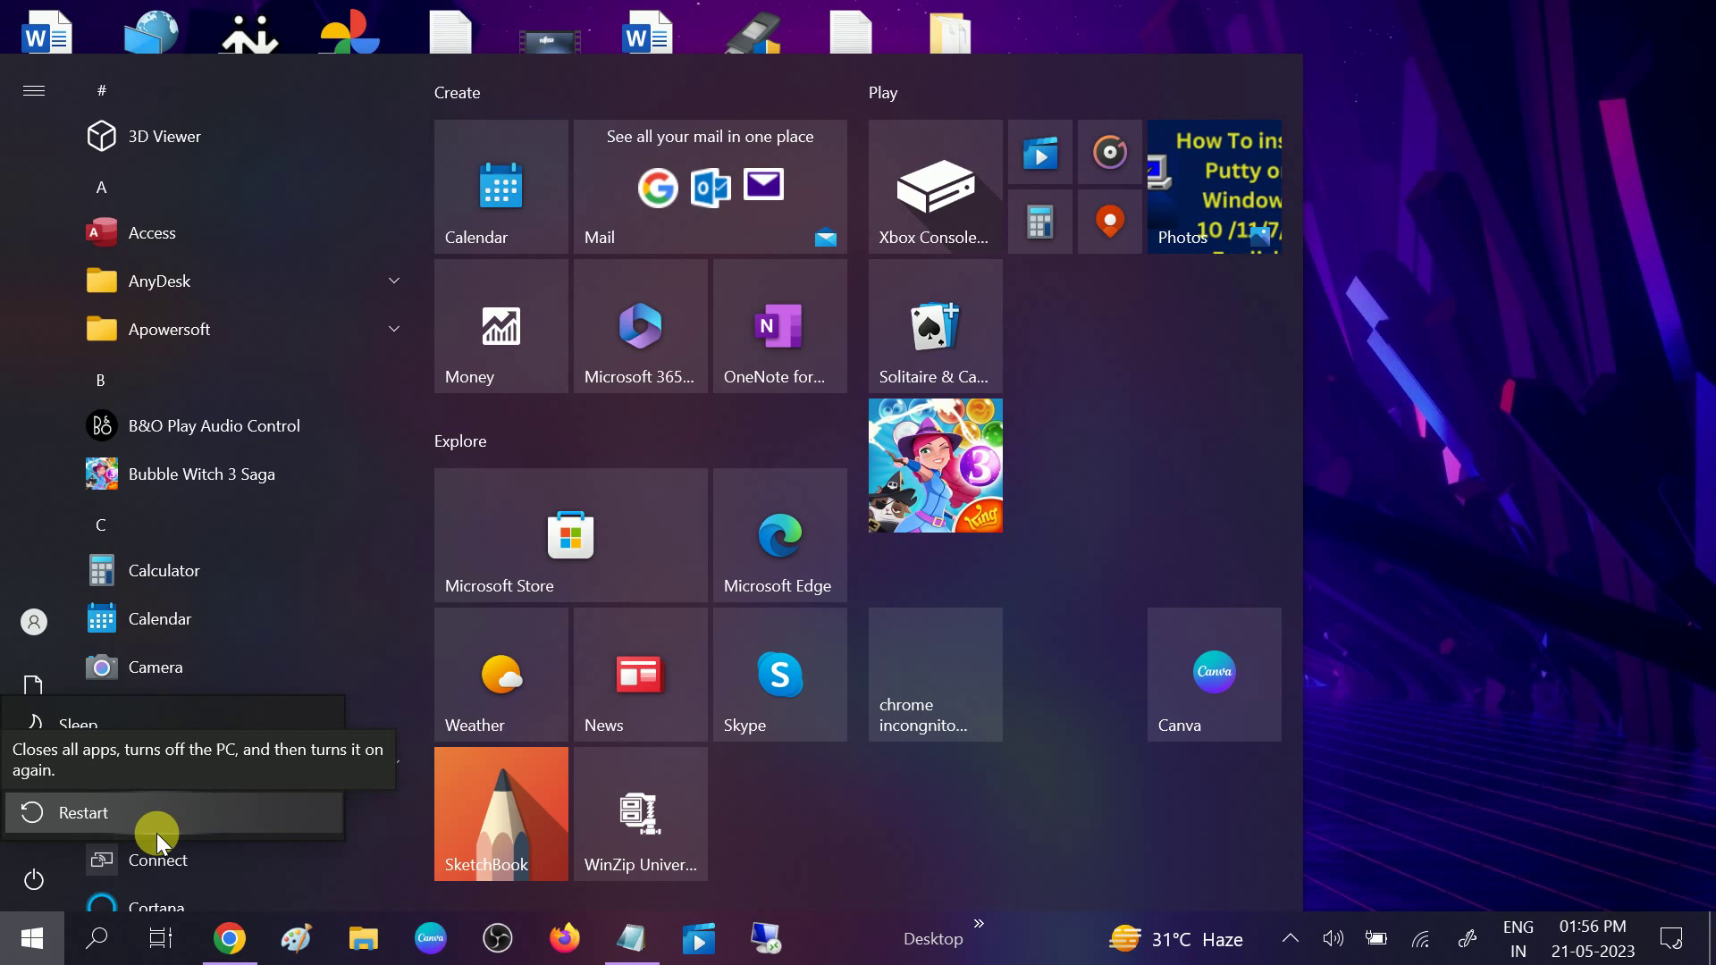
pyautogui.click(1544, 361)
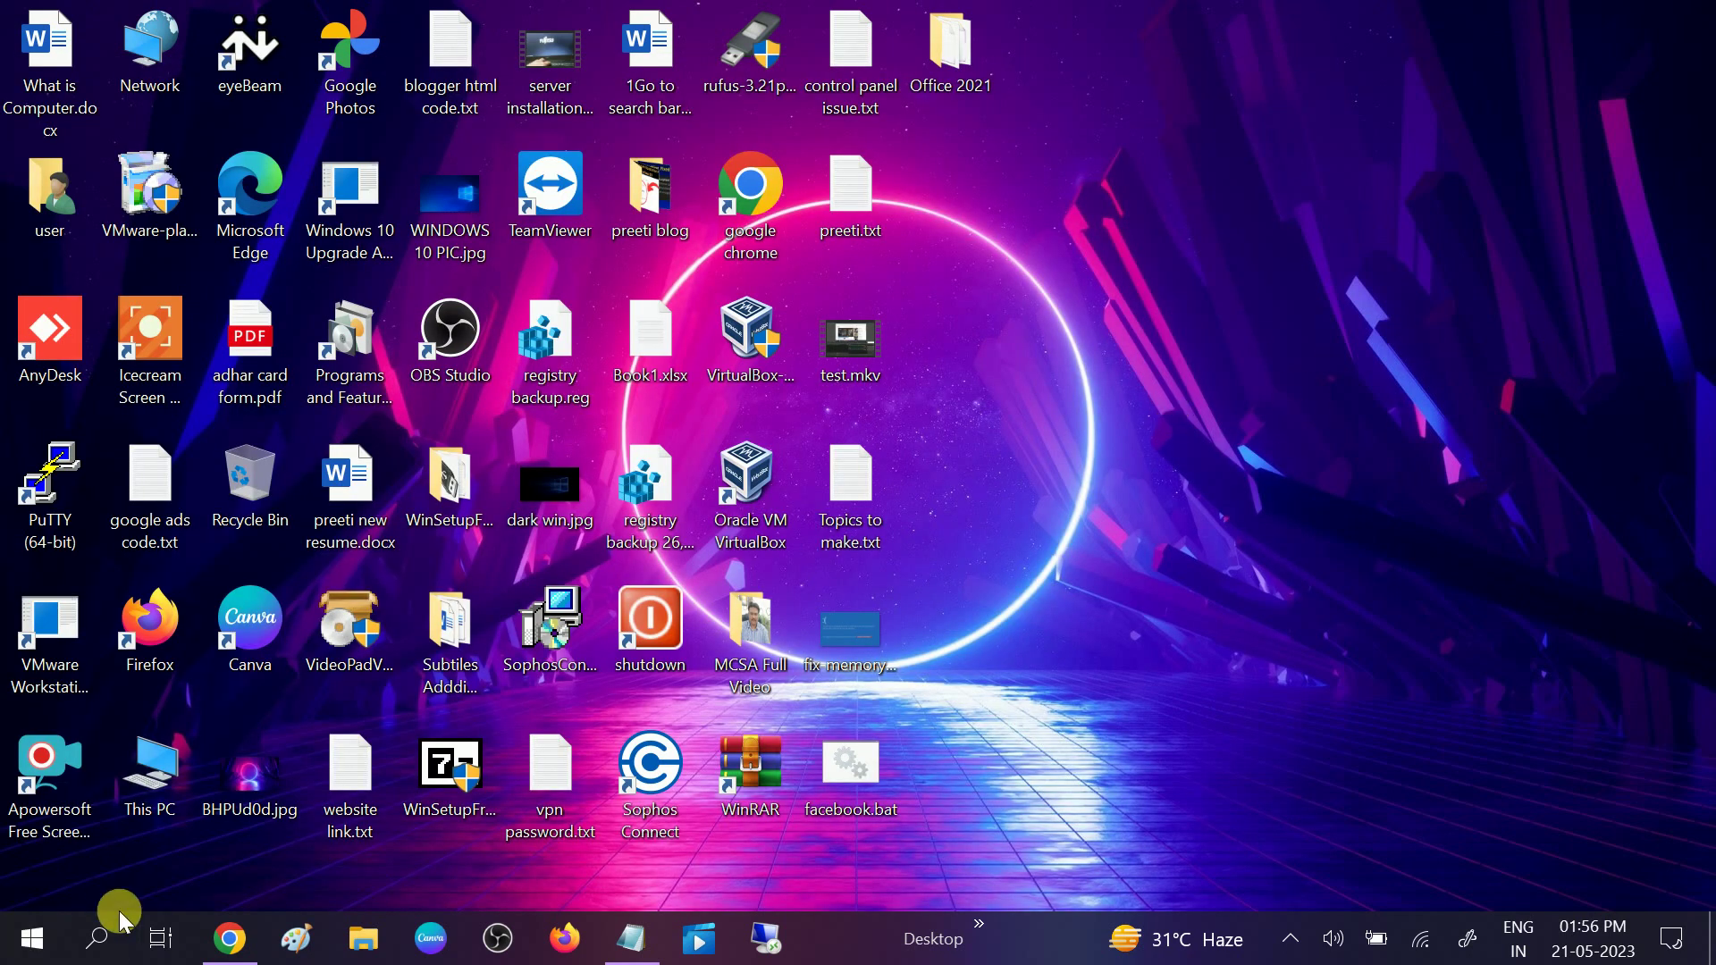
# Search 'con', open Control Panel, and view its items as Large icons.
pyautogui.click(99, 936)
pyautogui.write('con')
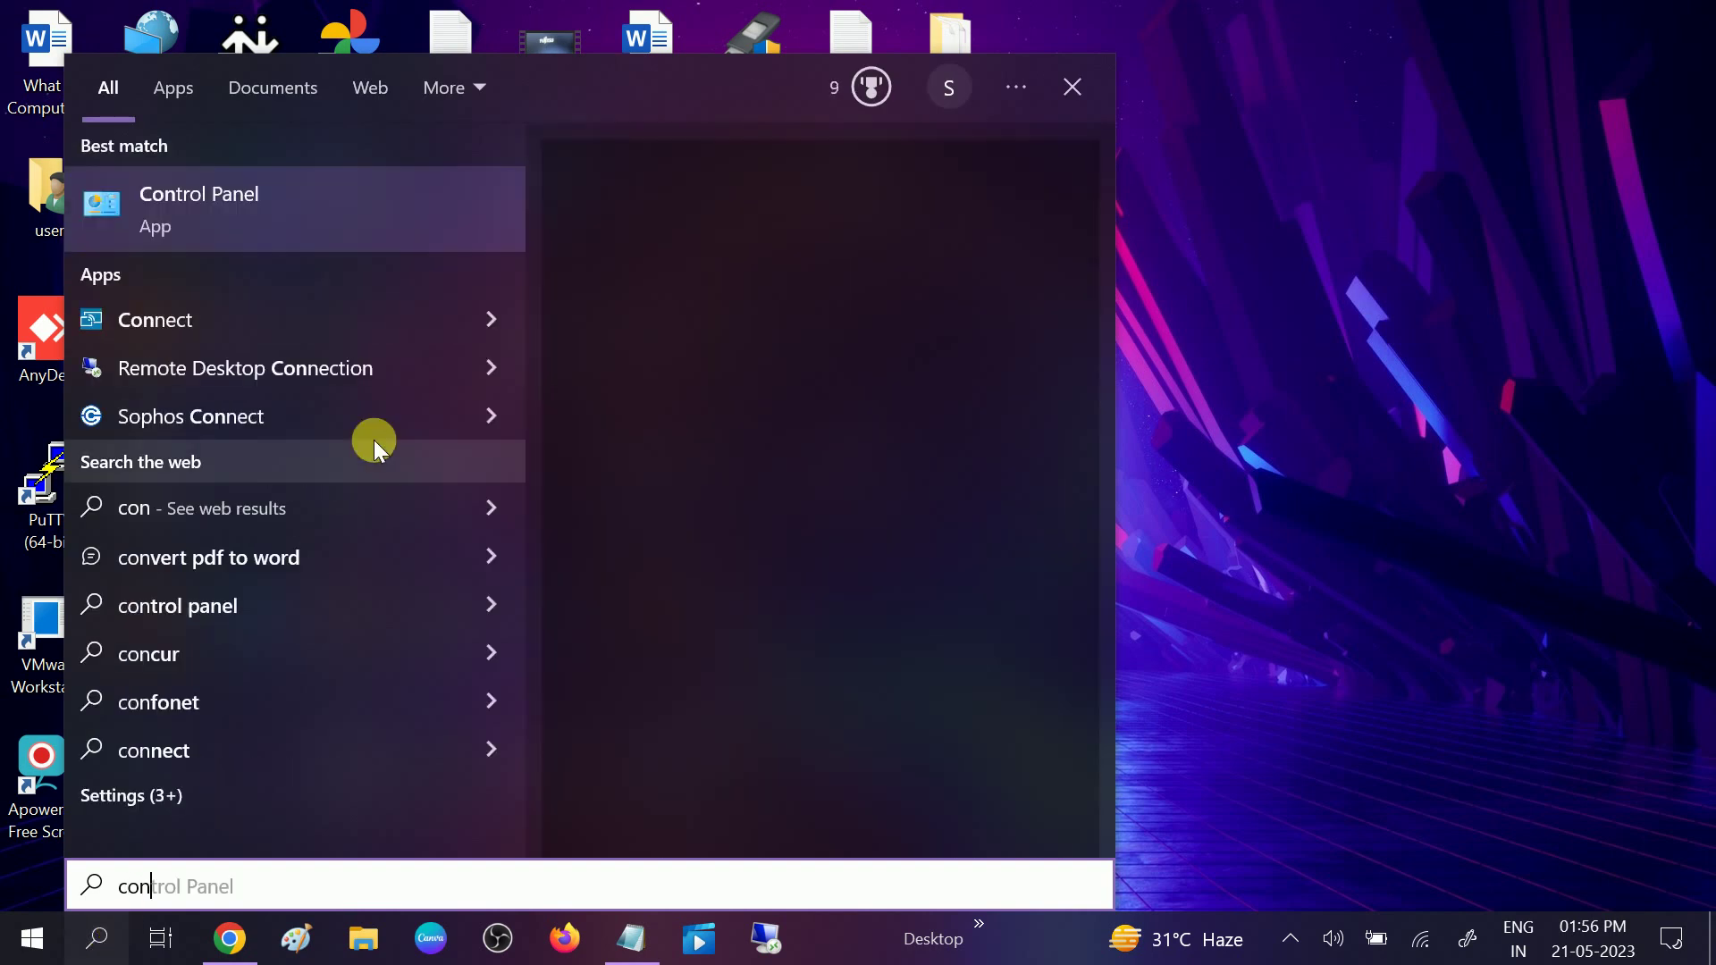
pyautogui.click(325, 195)
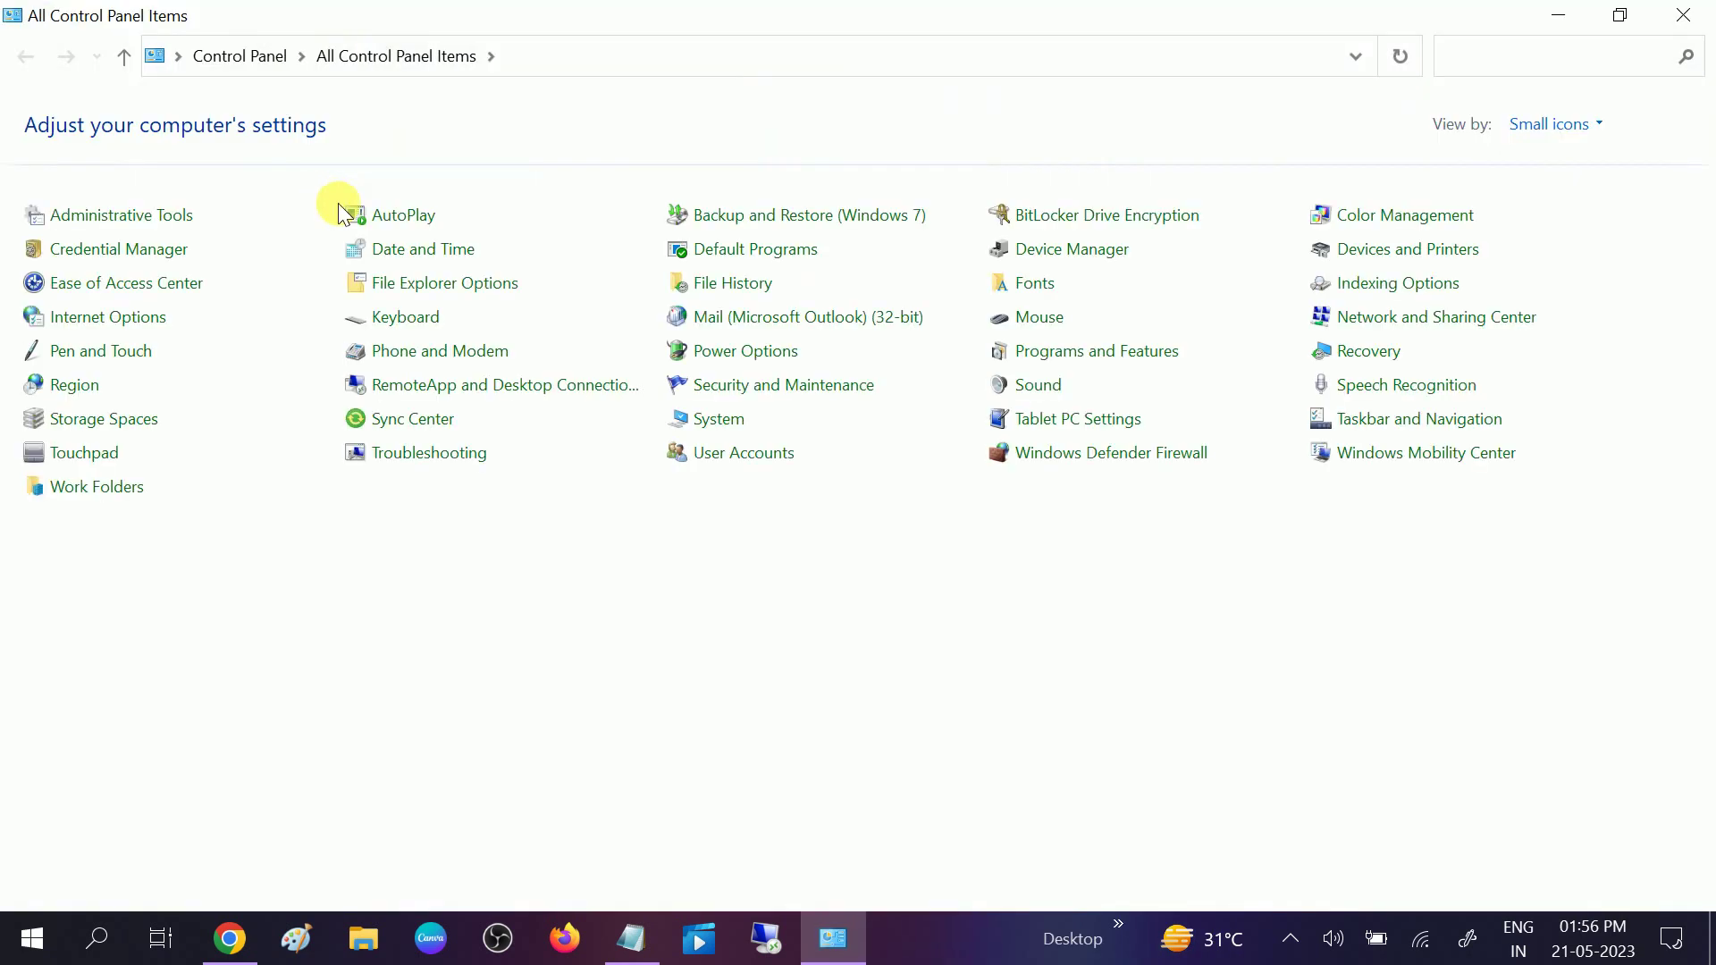
pyautogui.click(1553, 125)
pyautogui.click(1562, 201)
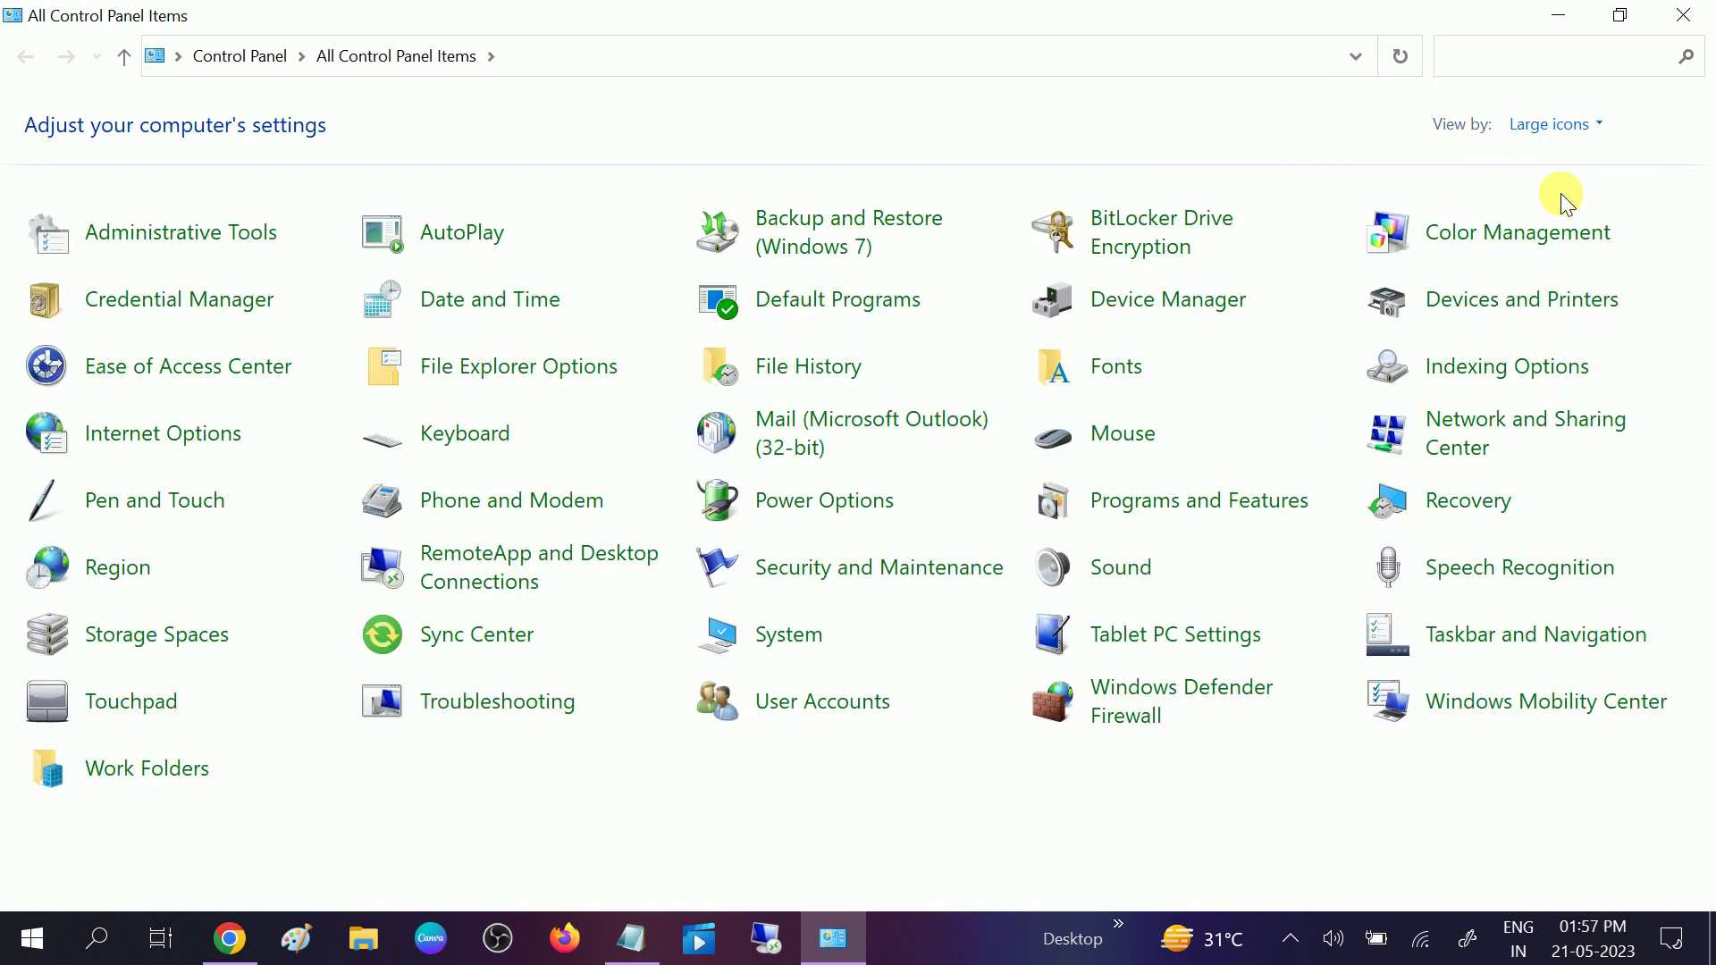
# Select the High performance plan in Power Options and close the window.
pyautogui.click(821, 516)
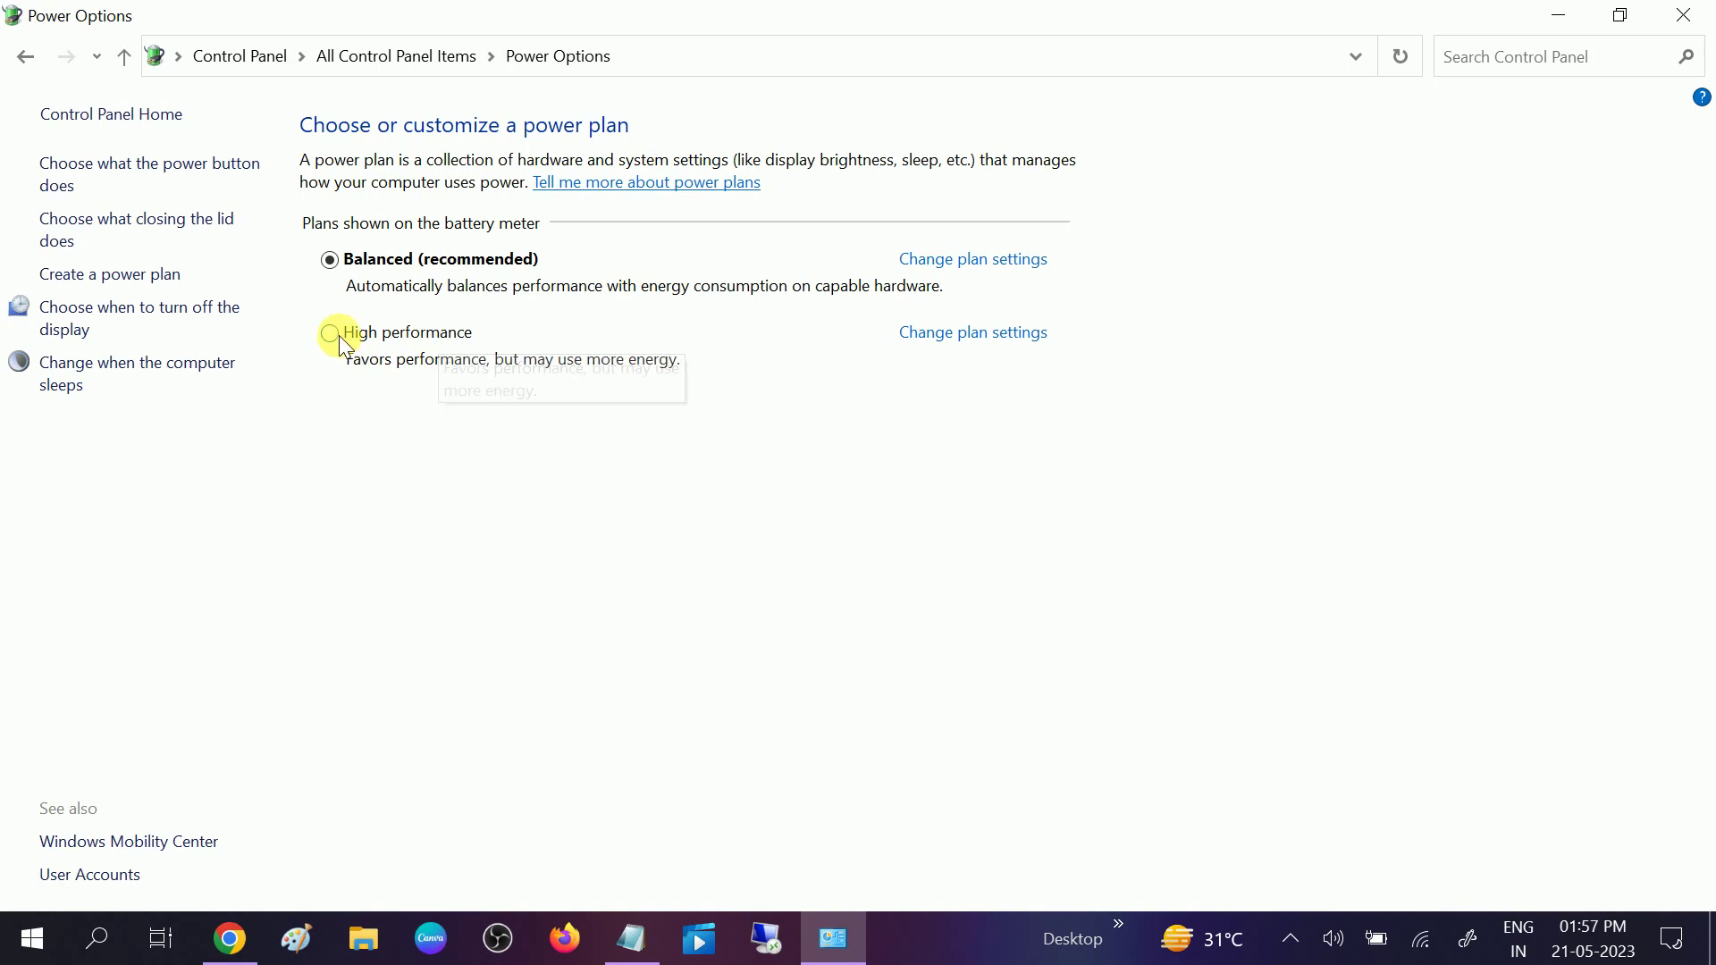
pyautogui.click(339, 334)
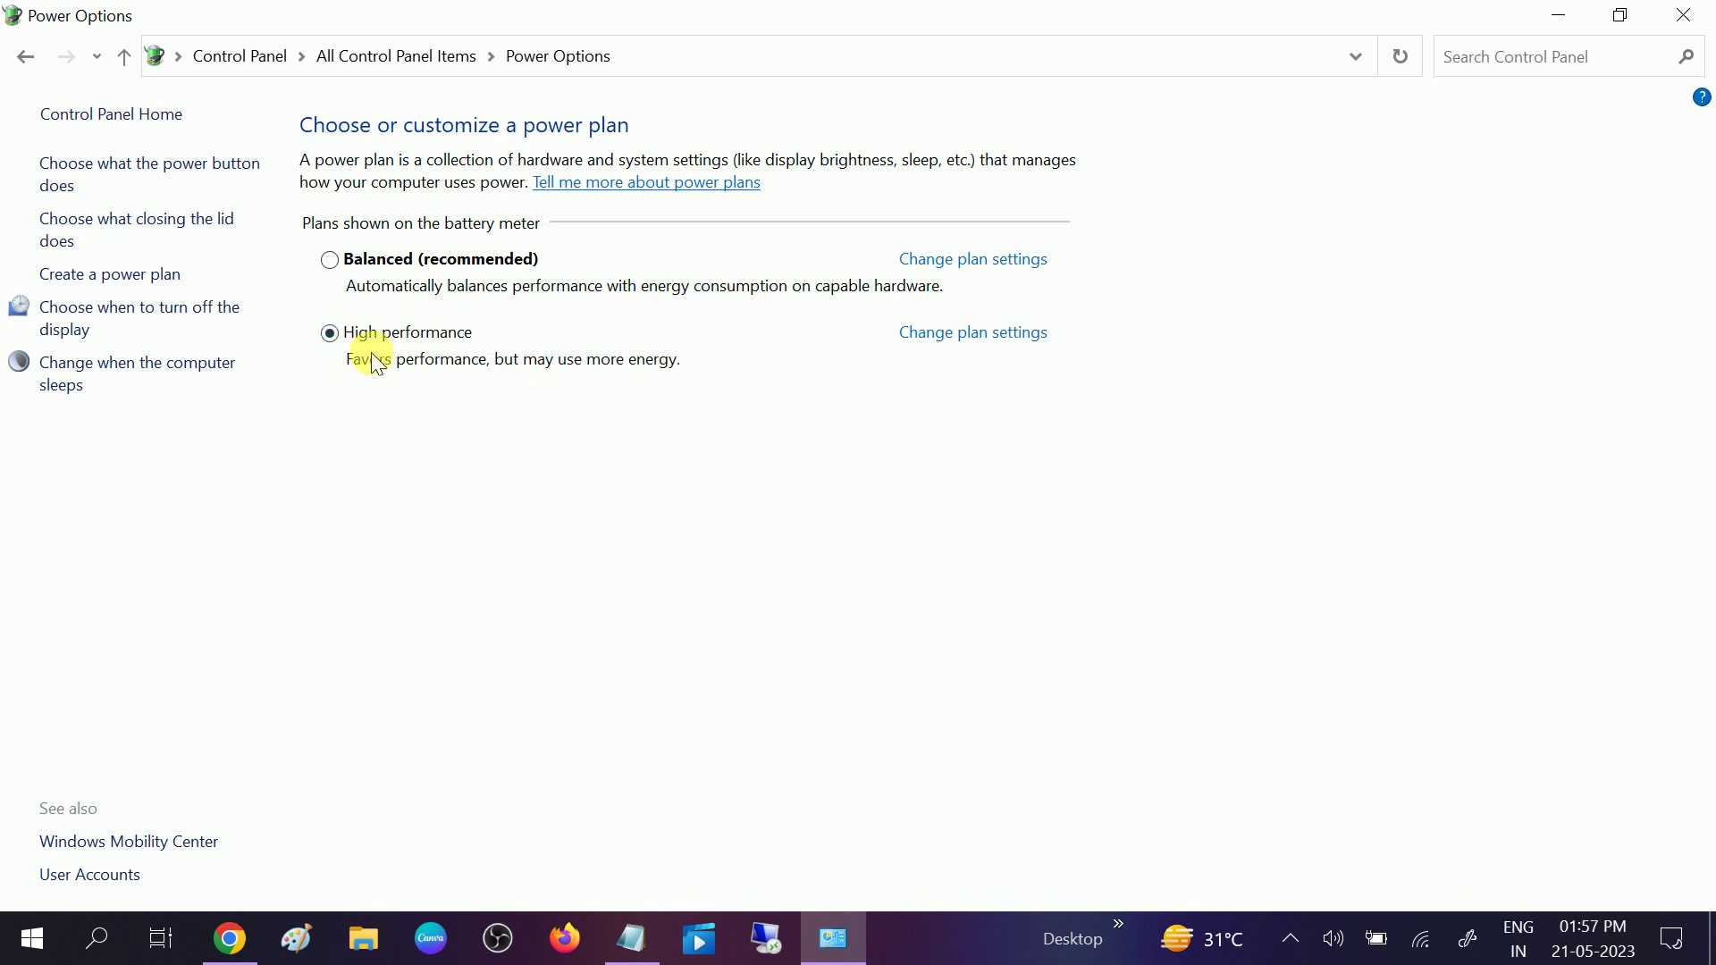
pyautogui.click(1684, 15)
# Refresh the desktop, then search 'check' and open Check for updates in Settings.
pyautogui.rightClick(1082, 318)
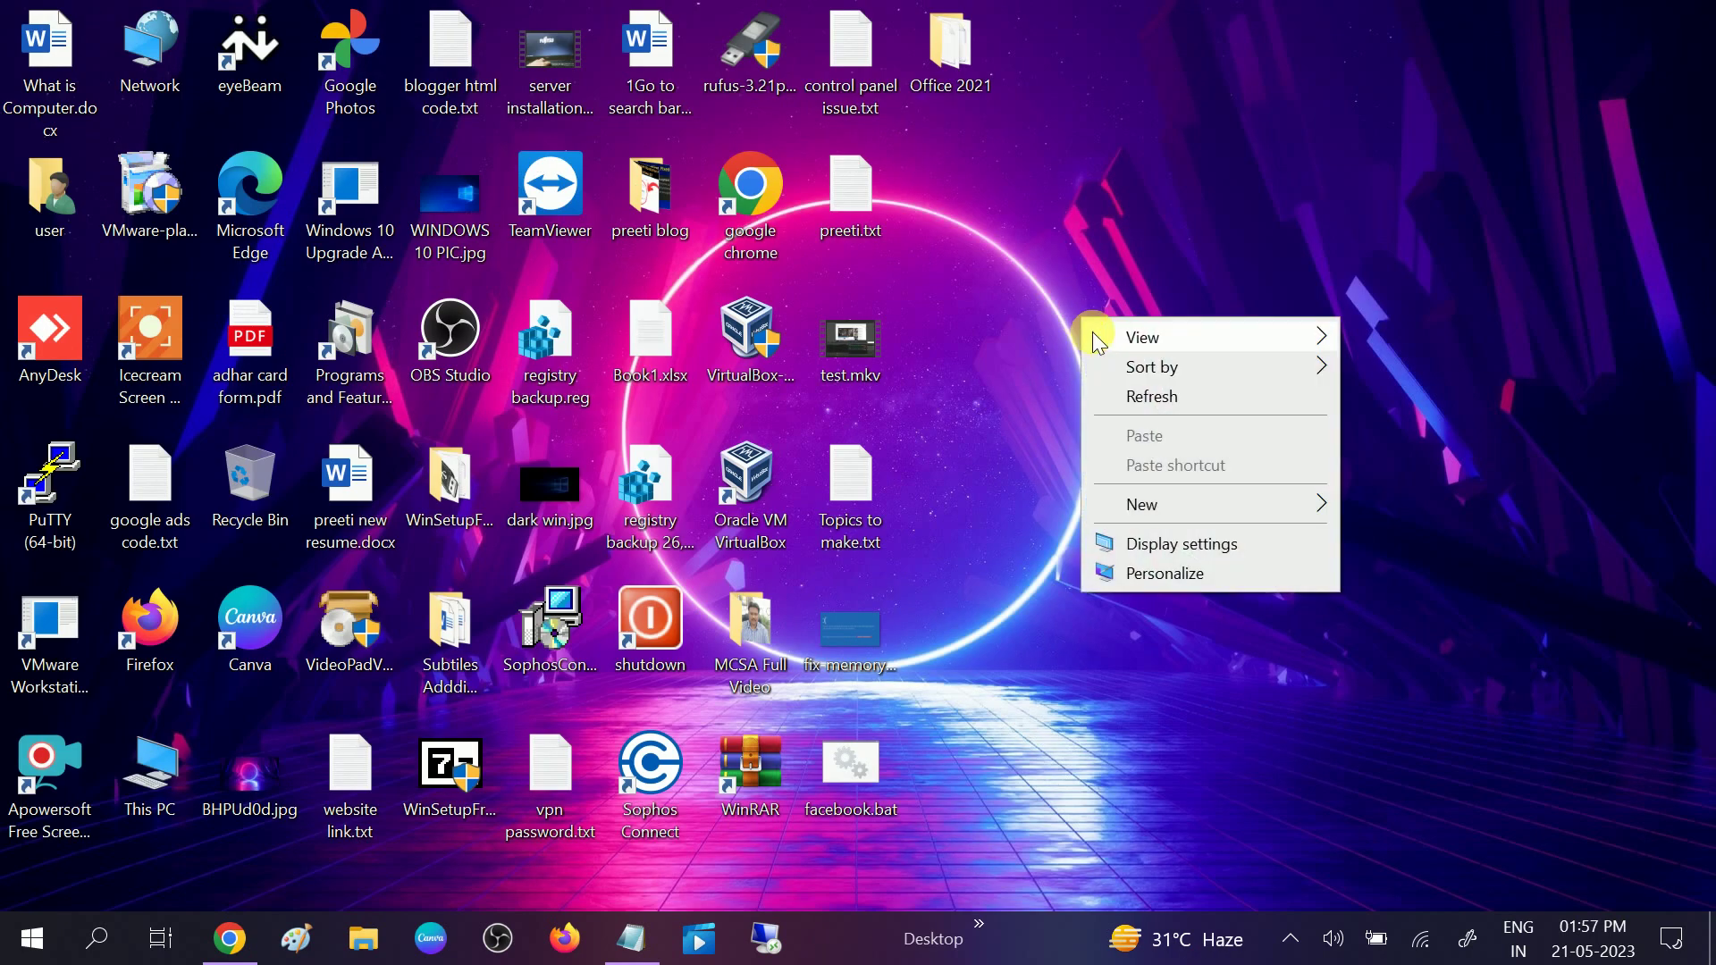
pyautogui.click(1128, 394)
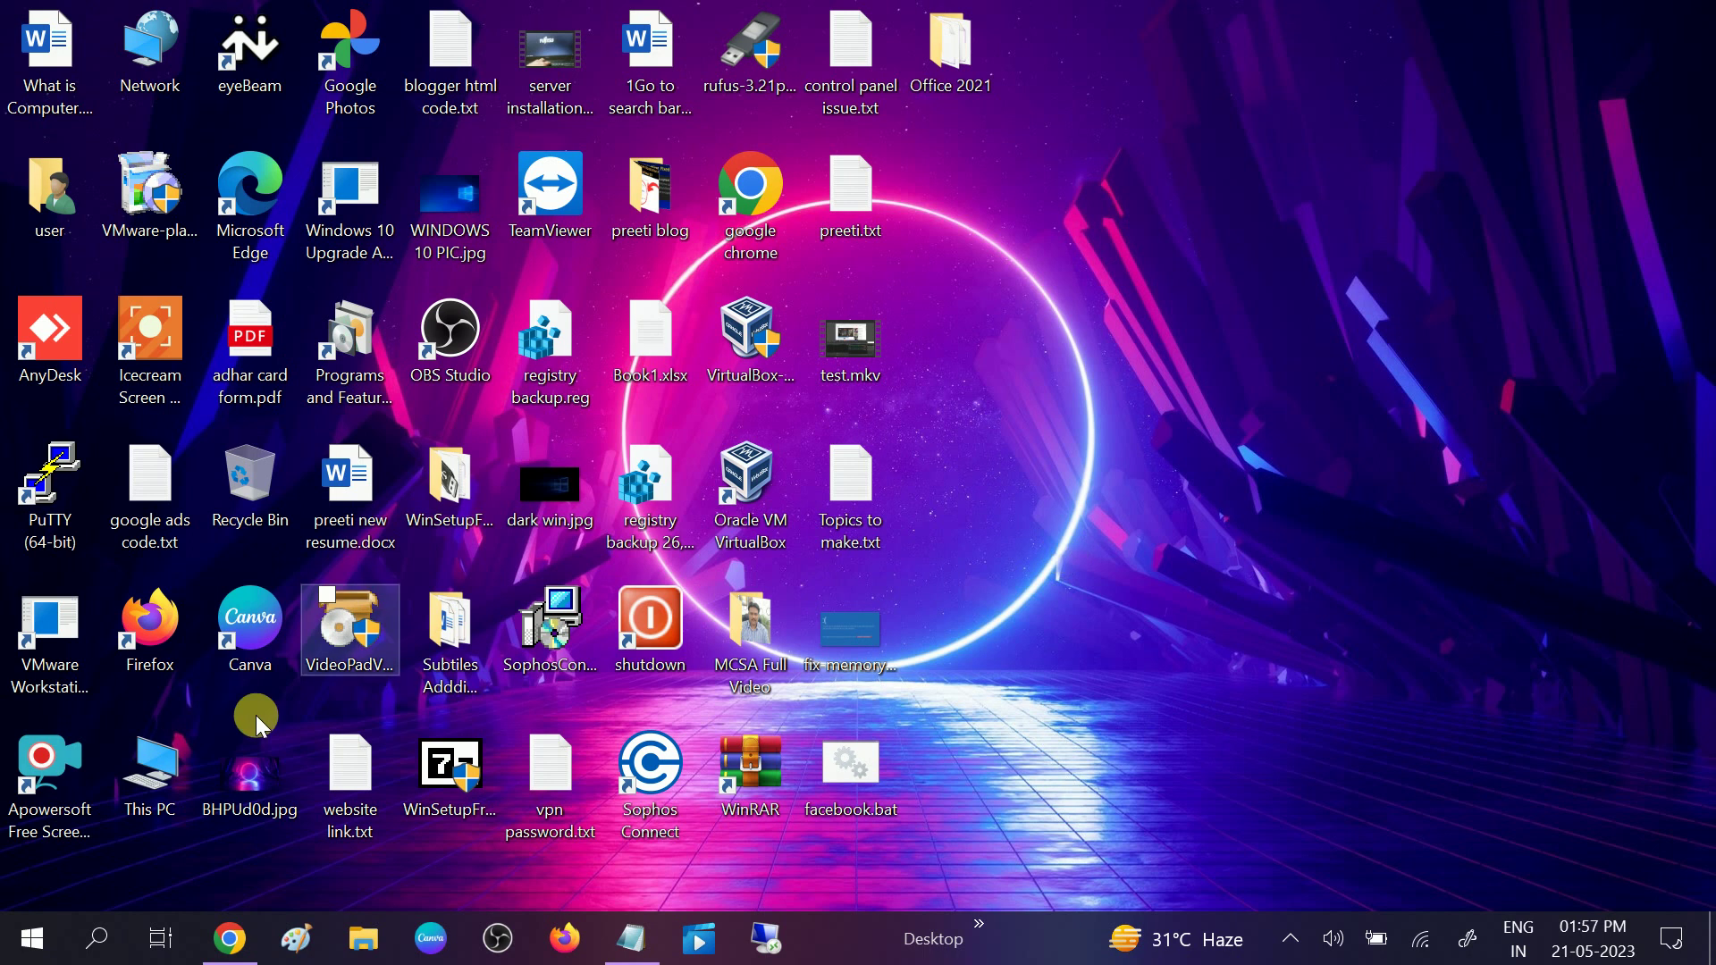
pyautogui.click(103, 944)
pyautogui.write('check')
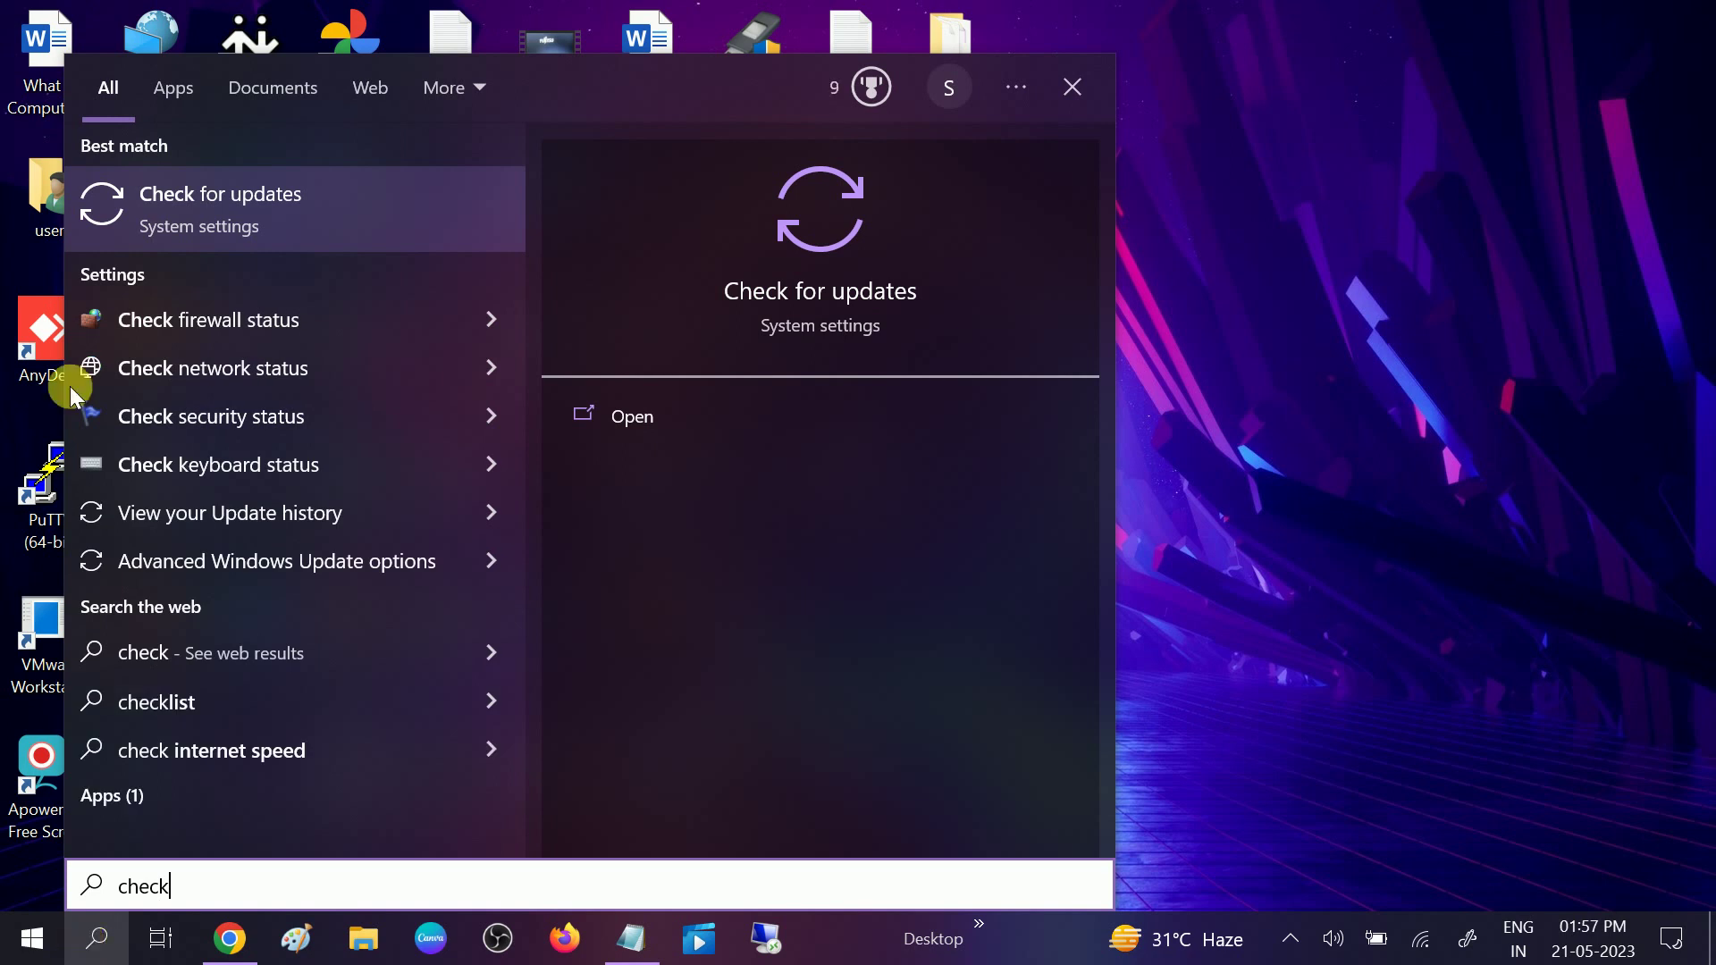
pyautogui.click(280, 201)
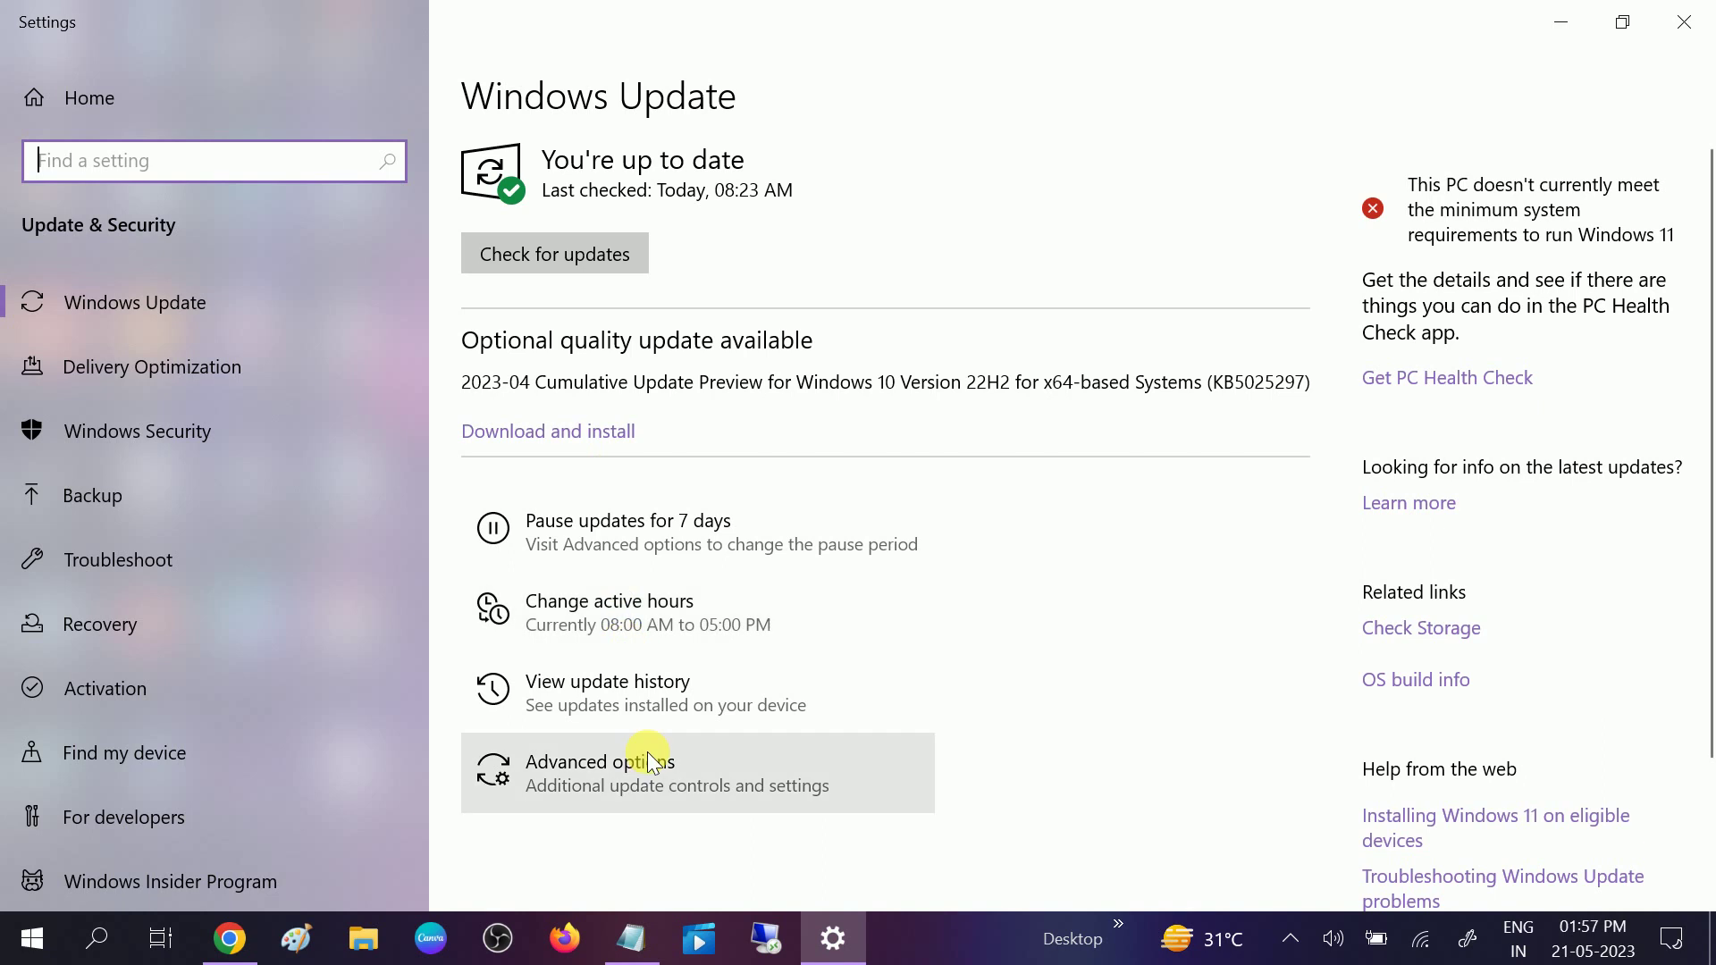
# Close Settings, show the Start menu's Power choices, and dismiss them without restarting.
pyautogui.click(1701, 25)
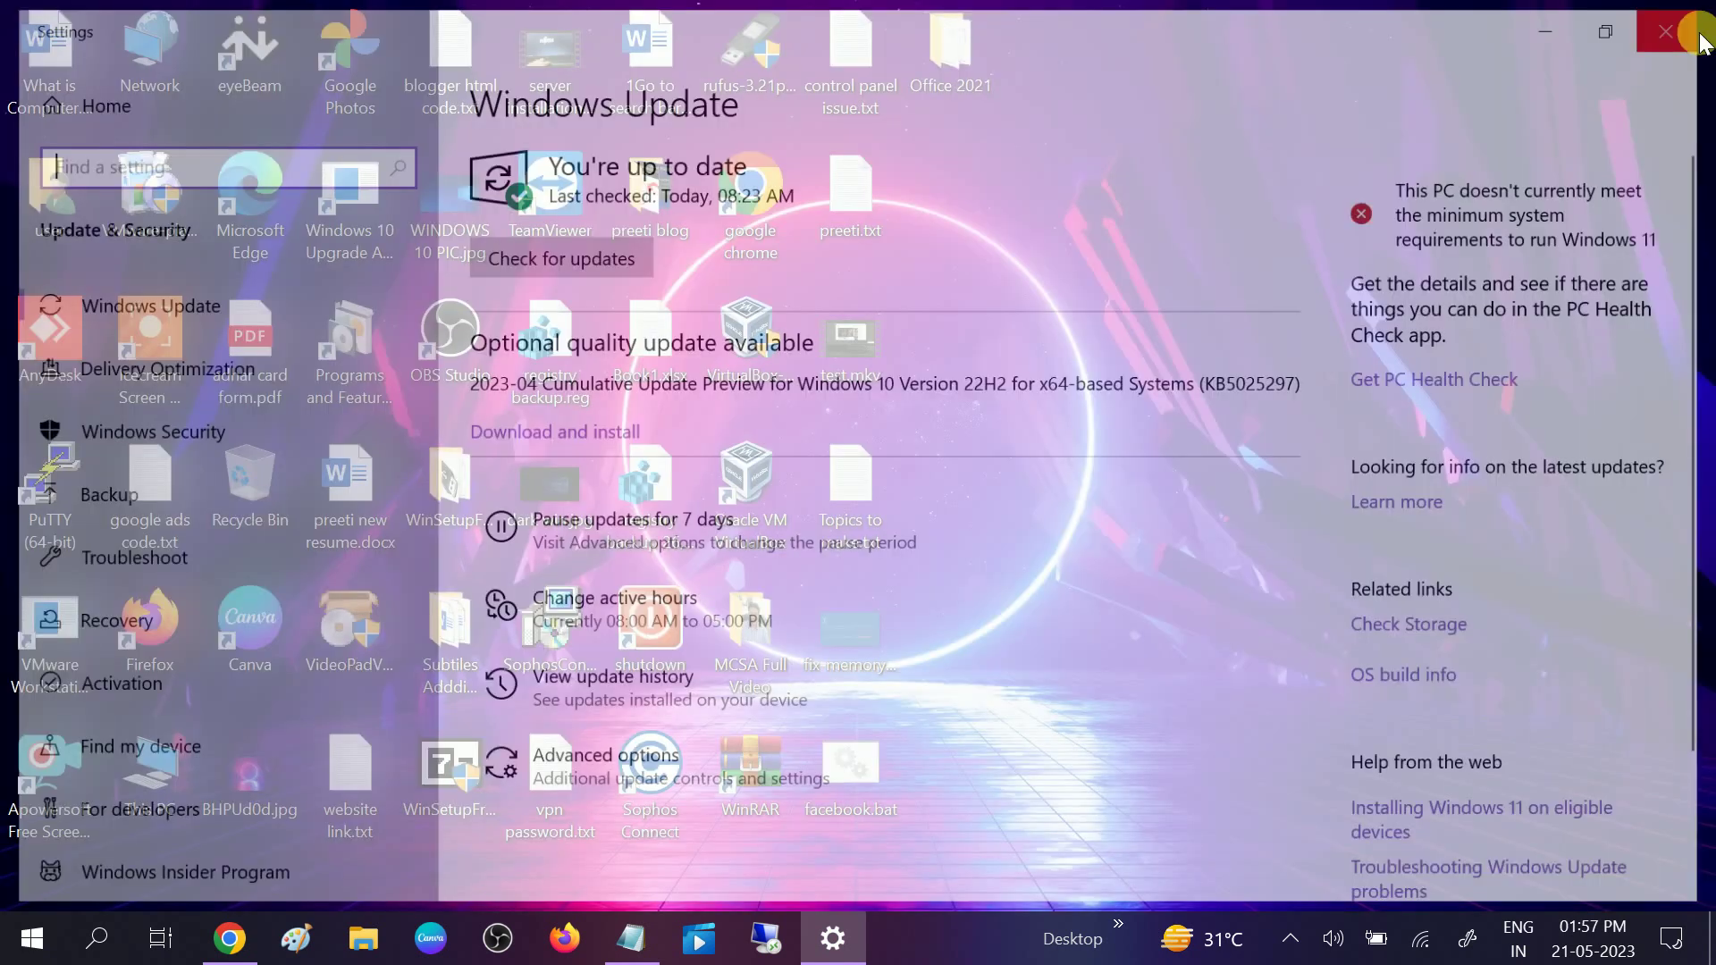
pyautogui.click(25, 948)
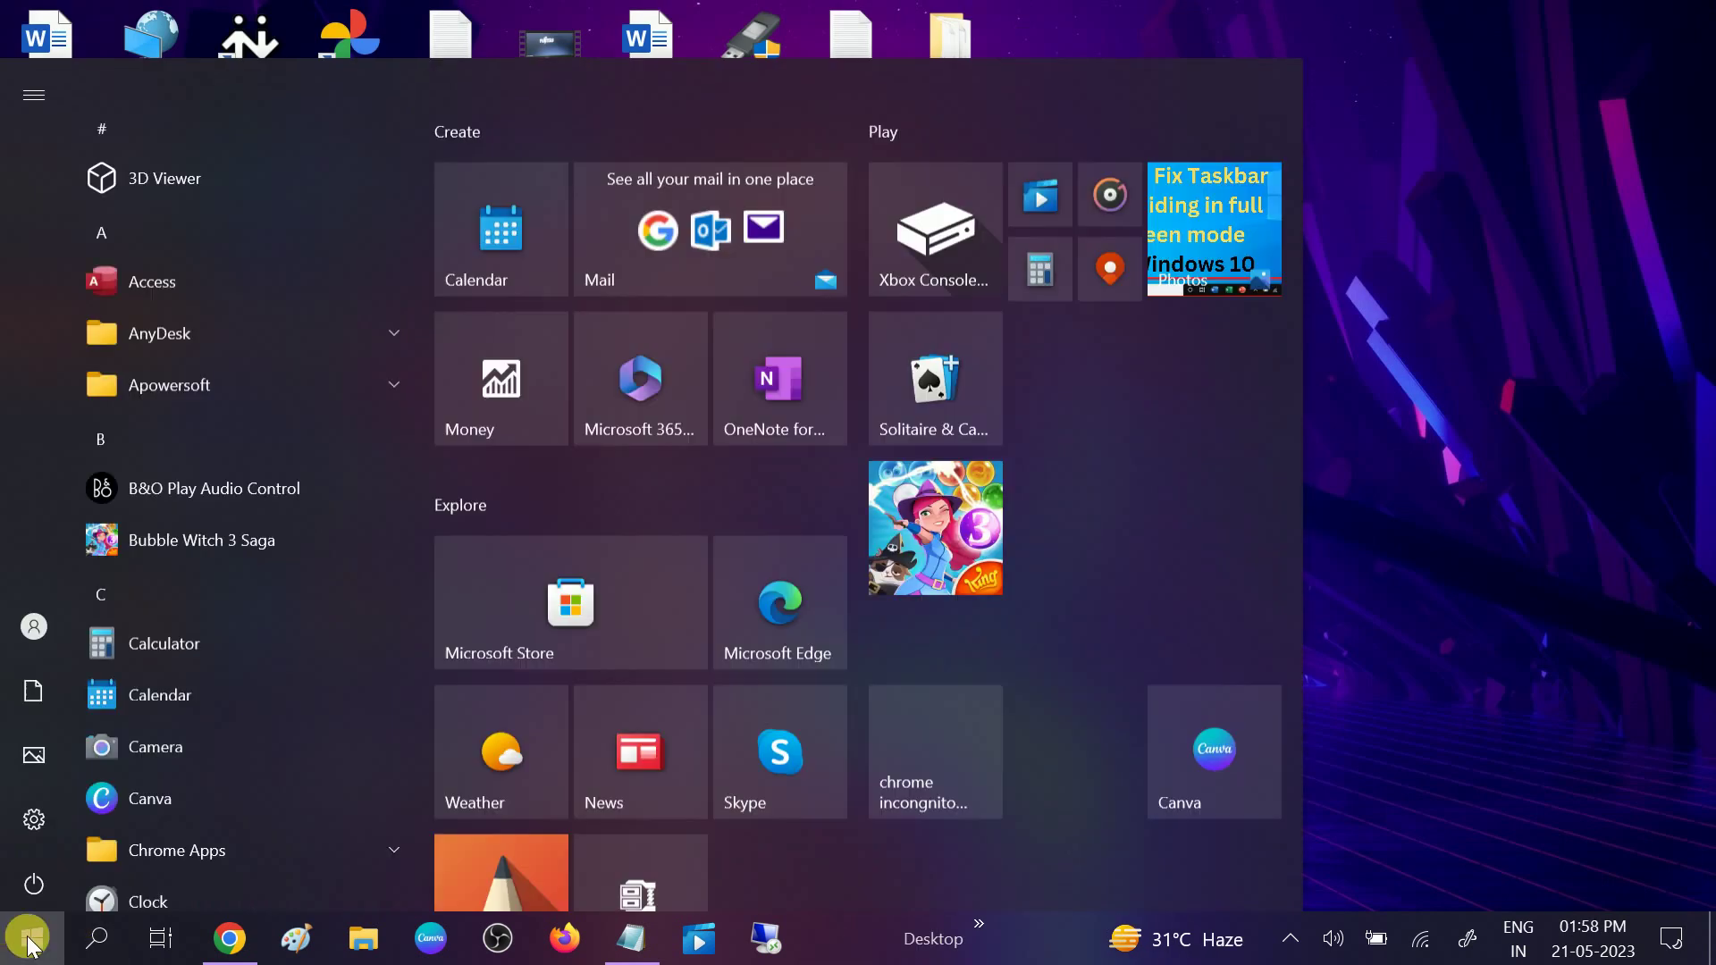
pyautogui.click(34, 881)
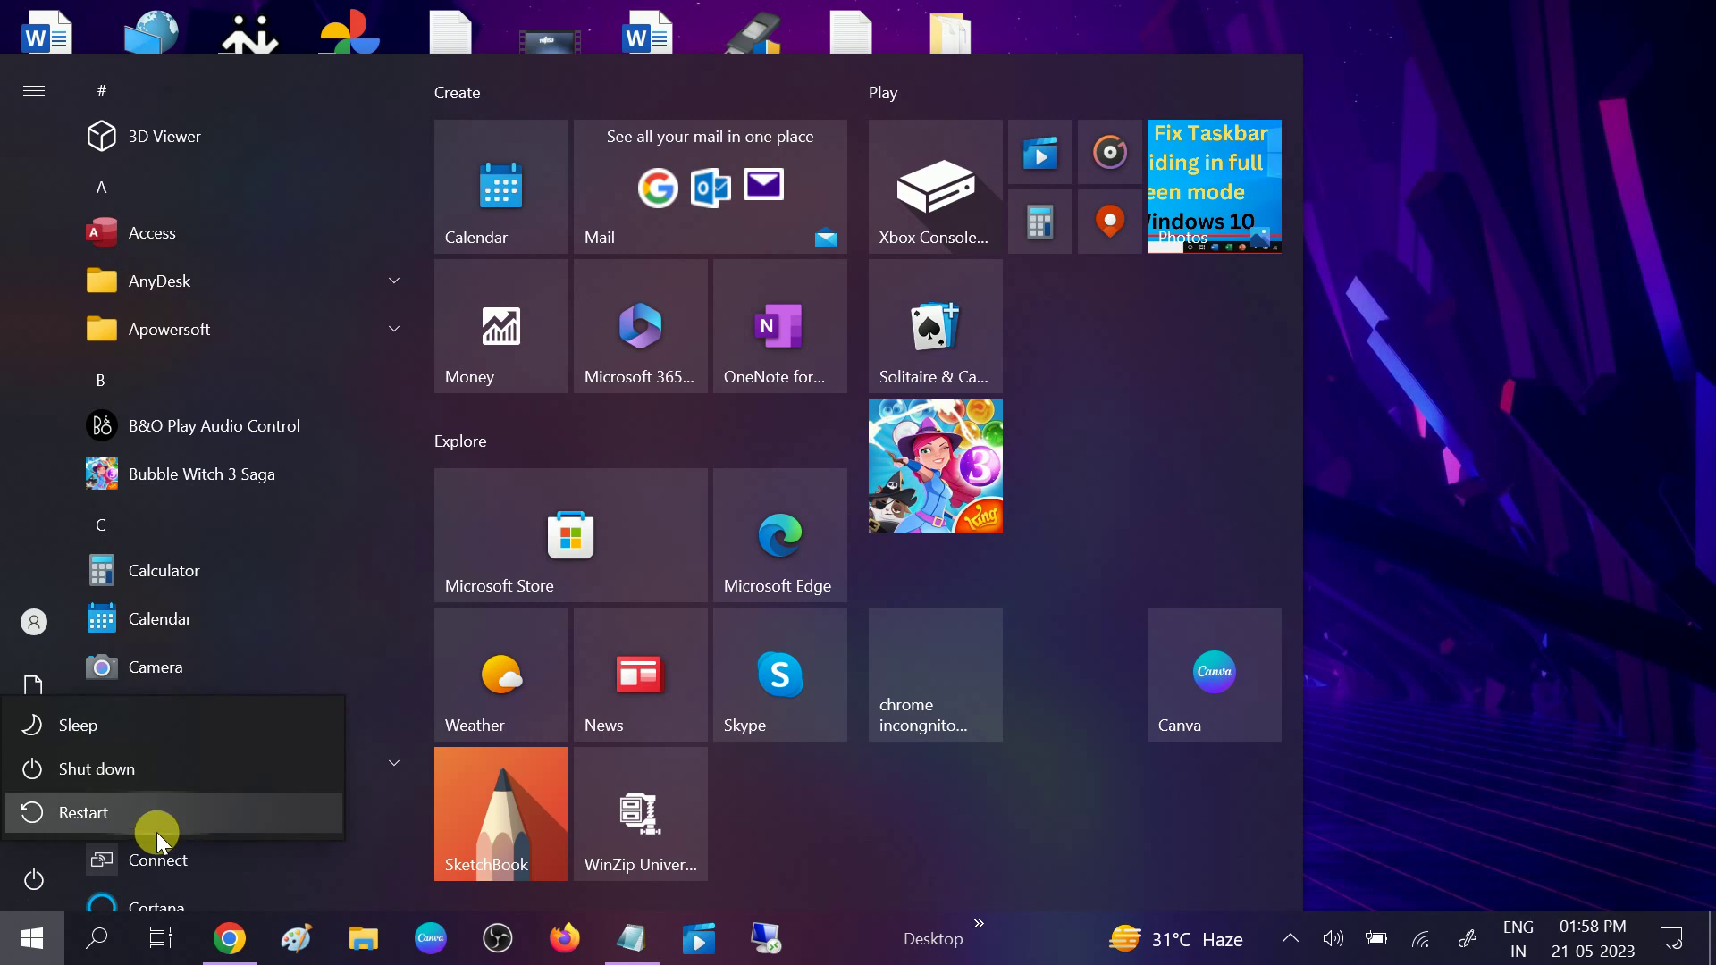
pyautogui.click(1480, 524)
pyautogui.click(1480, 523)
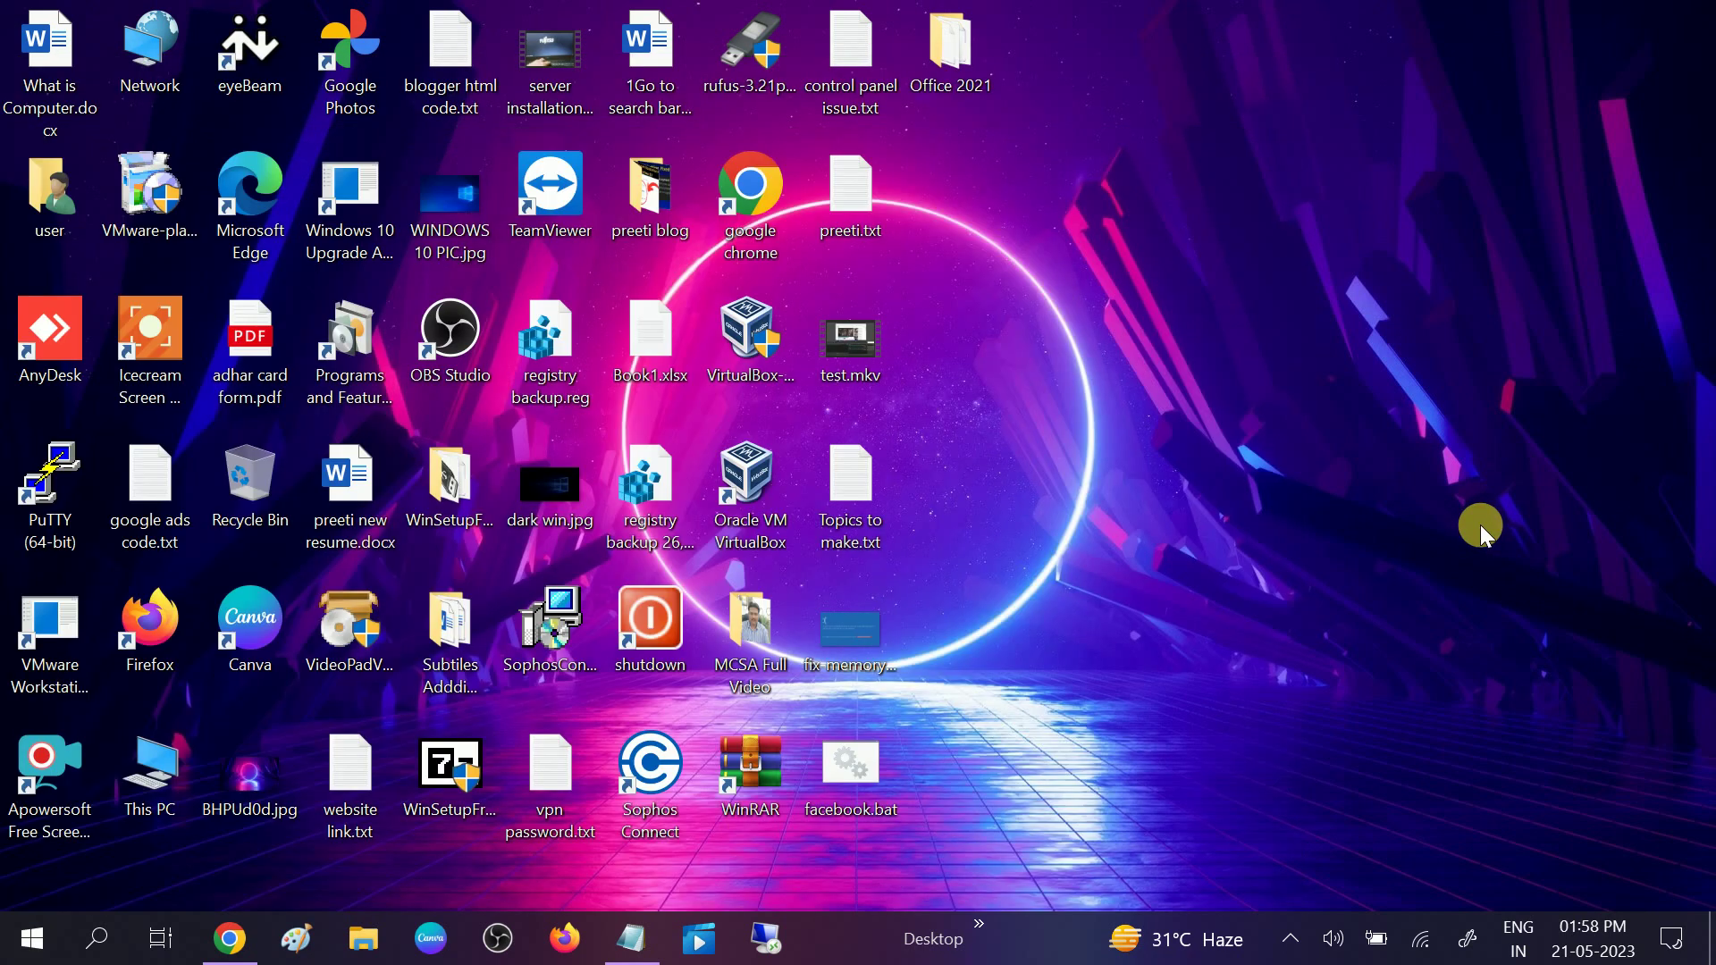